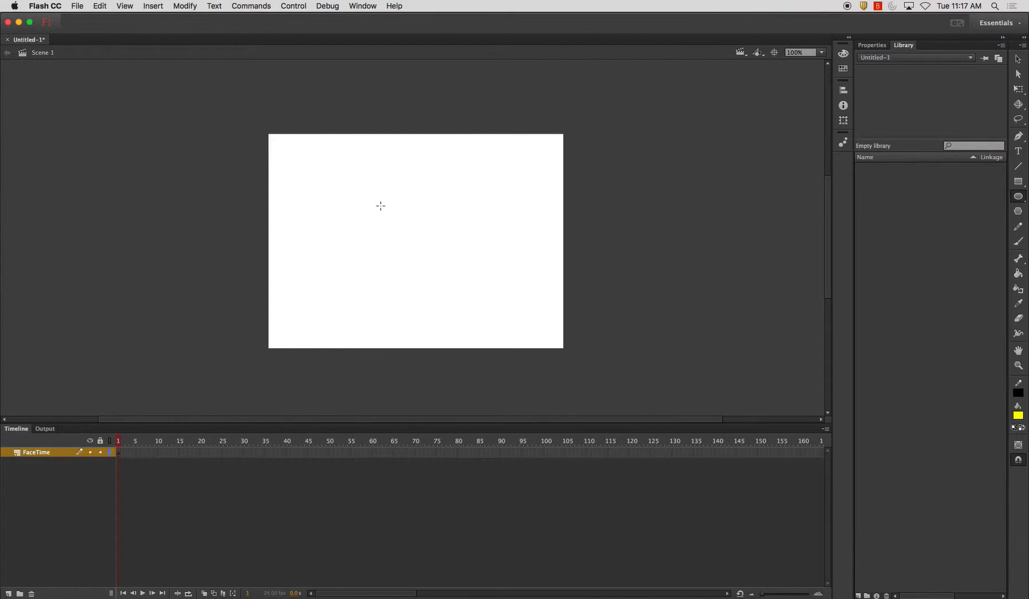
# Step: Draw a large yellow circle with a black outline and move it up slightly near the middle of the stage
pyautogui.moveTo(342, 171); pyautogui.dragTo(496, 325)
pyautogui.click(1019, 59)
pyautogui.moveTo(265, 143); pyautogui.dragTo(639, 395)
pyautogui.moveTo(448, 285); pyautogui.dragTo(448, 268)
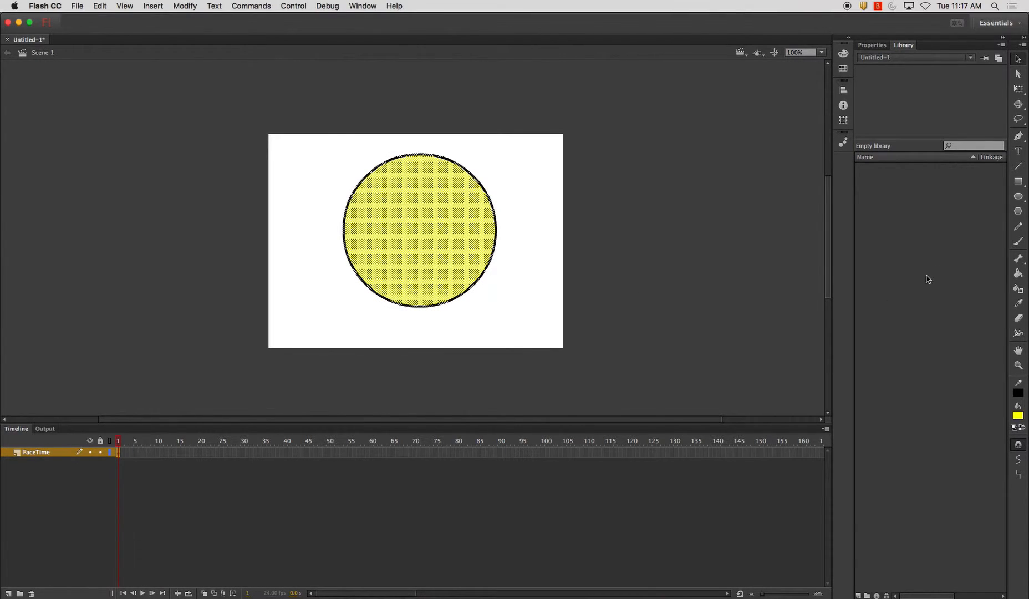
pyautogui.click(705, 250)
# Step: Activate the Oval tool and set its fill color to white
pyautogui.click(1019, 196)
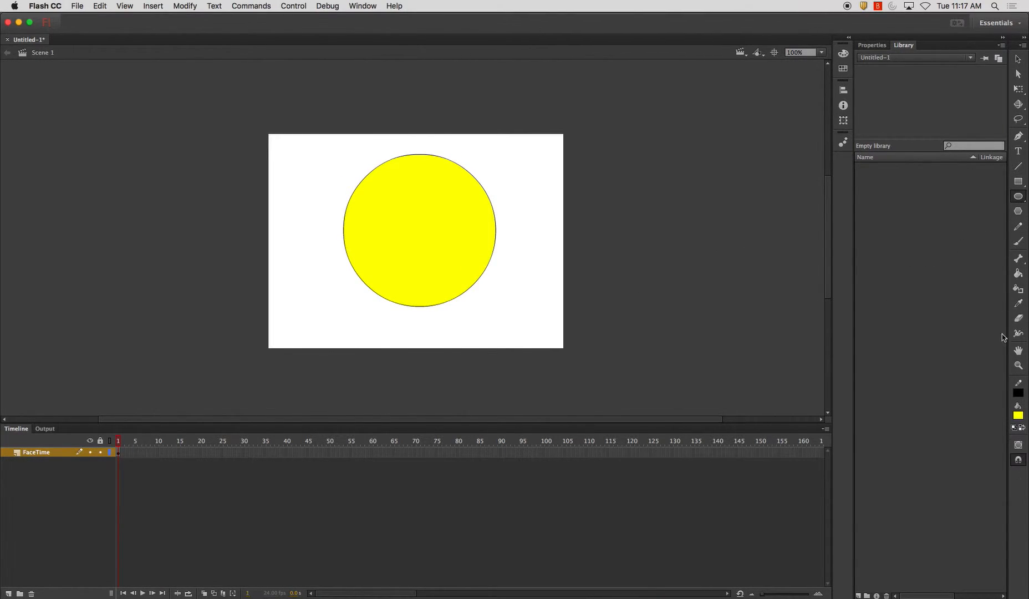
pyautogui.click(1018, 415)
pyautogui.click(864, 486)
# Step: Convert the yellow circle on the FaceTime layer to a graphic symbol named FaceTime
pyautogui.click(26, 453)
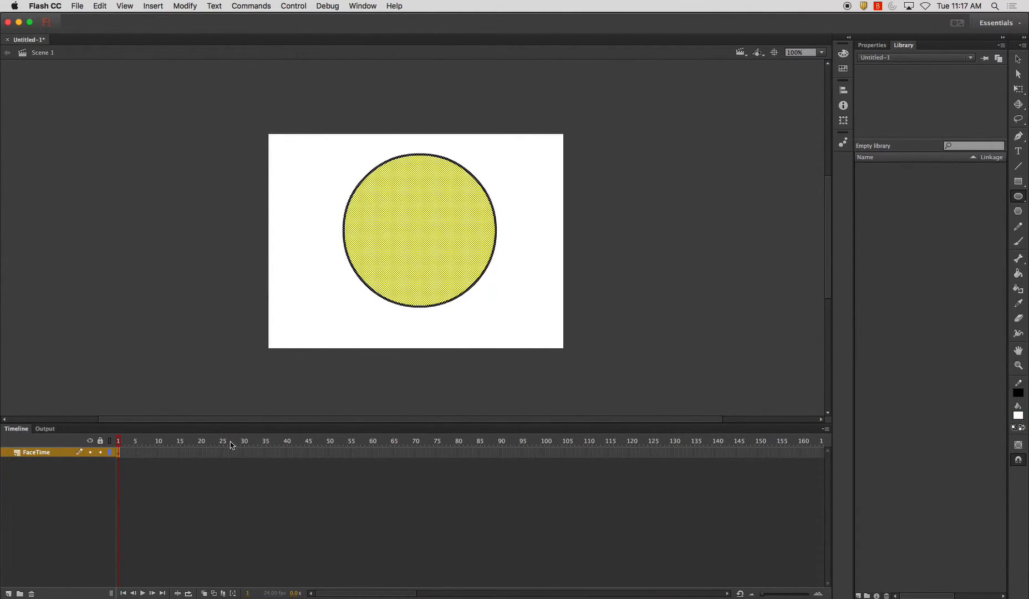
pyautogui.press('F8')
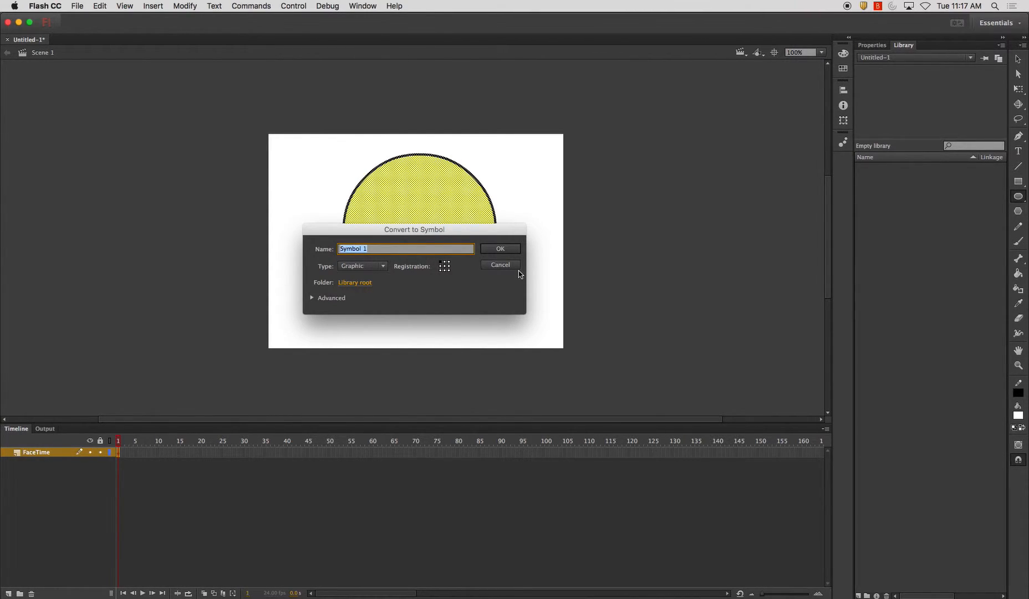
pyautogui.write('f')
pyautogui.write('aceTime')
pyautogui.press('Return')
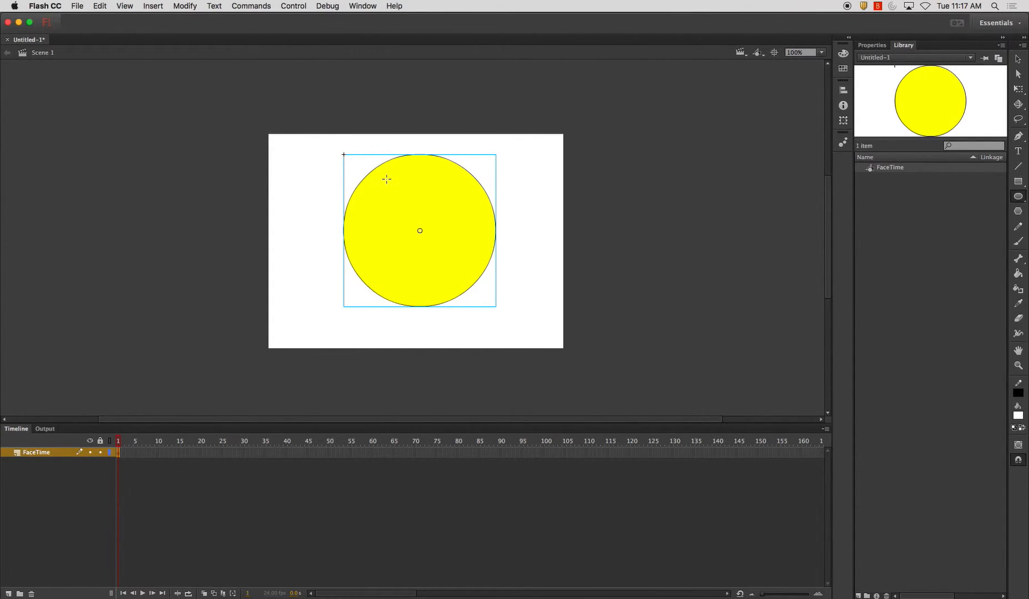
pyautogui.click(402, 231)
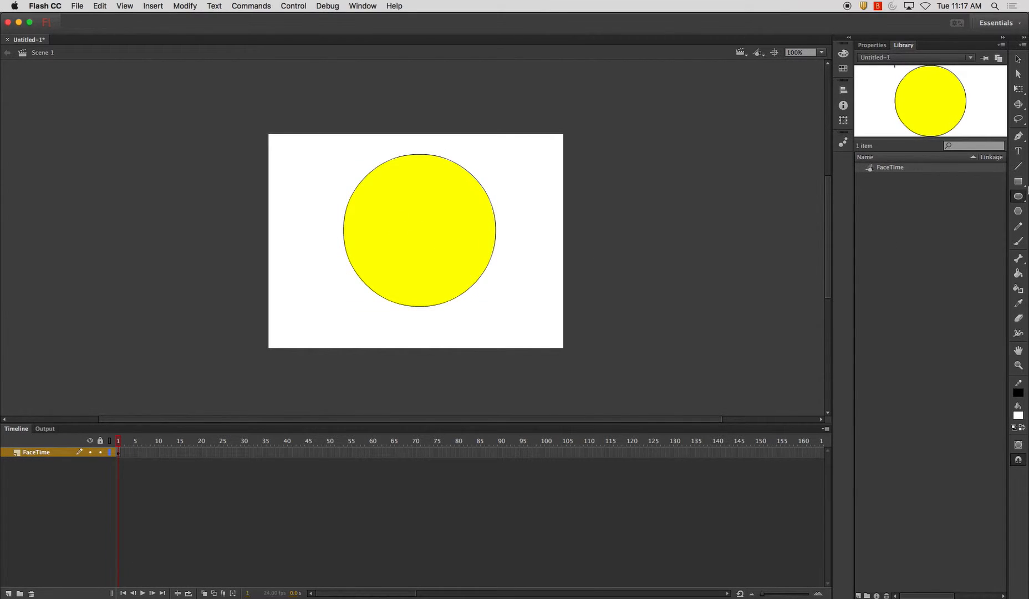
pyautogui.click(459, 200)
pyautogui.moveTo(302, 175)
pyautogui.mouseDown()
pyautogui.moveTo(316, 226)
pyautogui.moveTo(326, 229)
pyautogui.moveTo(326, 215)
pyautogui.mouseUp()
pyautogui.press('super+z')
# Step: Open the FaceTime symbol for editing and rename its Layer 1 to Face
pyautogui.click(1018, 58)
pyautogui.doubleClick(359, 216)
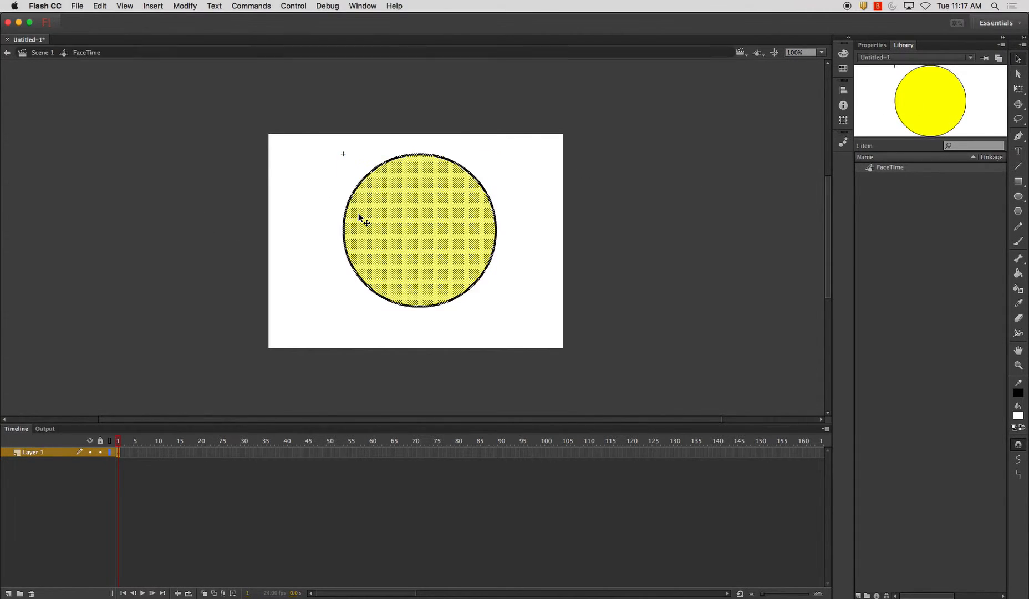
pyautogui.click(246, 196)
pyautogui.doubleClick(40, 454)
pyautogui.write('Face')
pyautogui.press('Return')
# Step: Add a layer named L_Eye and draw a tall white oval on it as the face's left eye
pyautogui.click(8, 594)
pyautogui.doubleClick(40, 454)
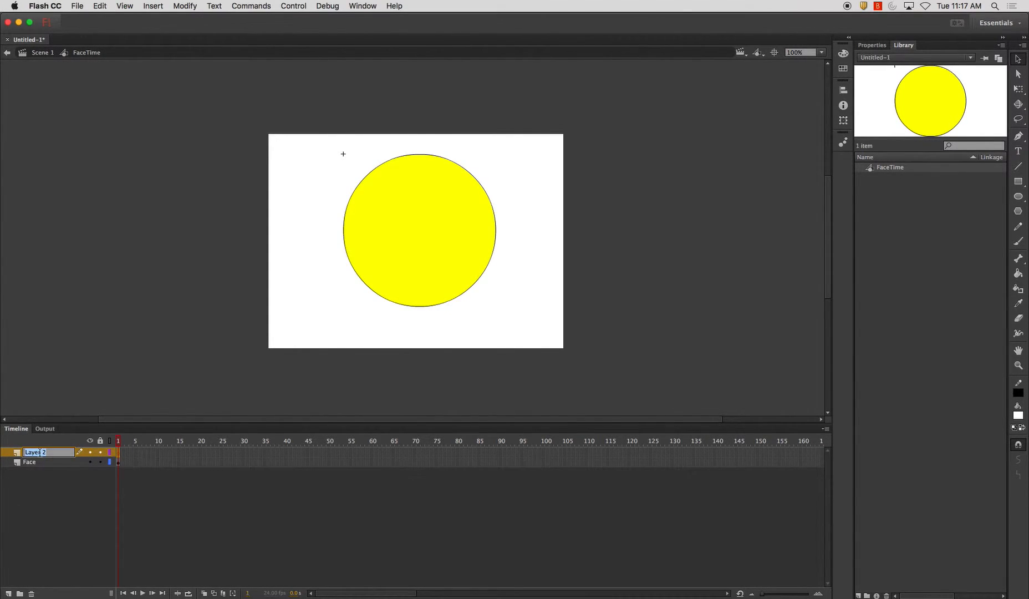
pyautogui.write('L_Eye')
pyautogui.press('Return')
pyautogui.press('o')
pyautogui.moveTo(383, 192); pyautogui.dragTo(410, 240)
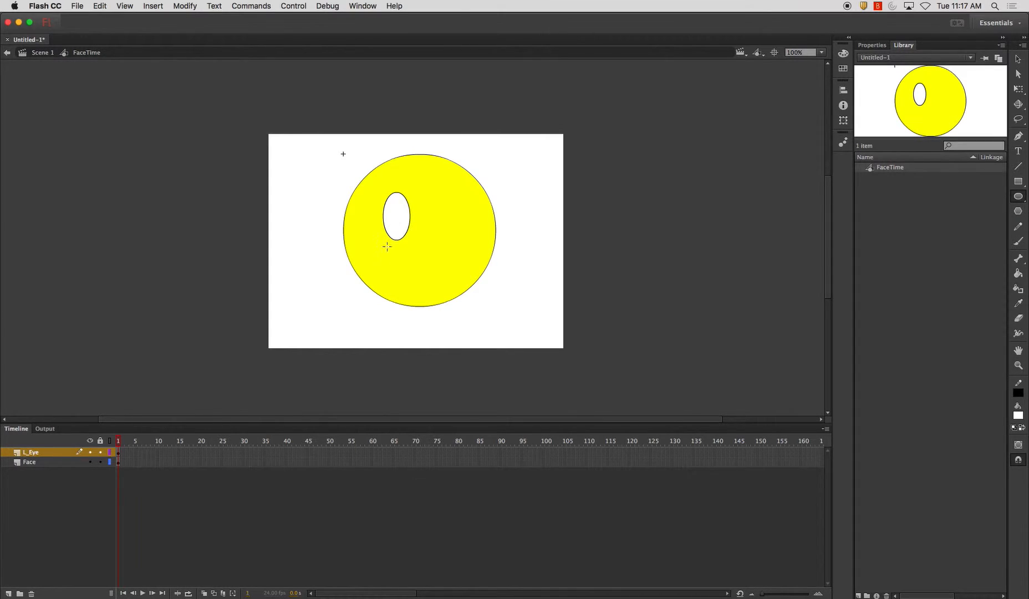
# Step: Add a layer named R_Eye and draw a matching white oval on it beside the left eye
pyautogui.click(7, 594)
pyautogui.doubleClick(32, 451)
pyautogui.write('R_Eye')
pyautogui.press('Return')
pyautogui.moveTo(429, 194); pyautogui.dragTo(455, 242)
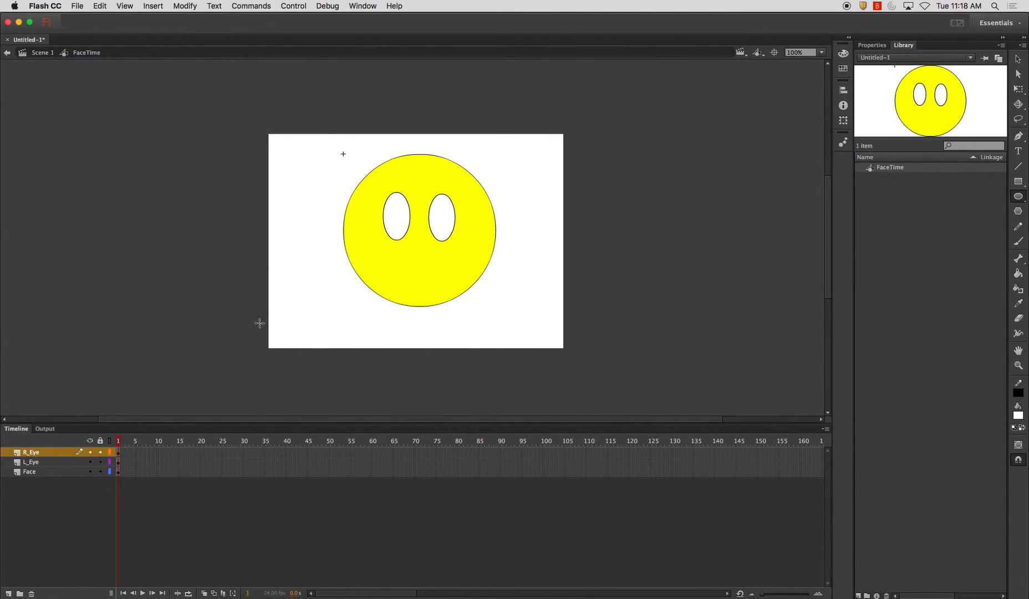
# Step: Add a layer named L_Pupil and place it between R_Eye and L_Eye in the layer order
pyautogui.click(8, 594)
pyautogui.doubleClick(34, 453)
pyautogui.write('L_P')
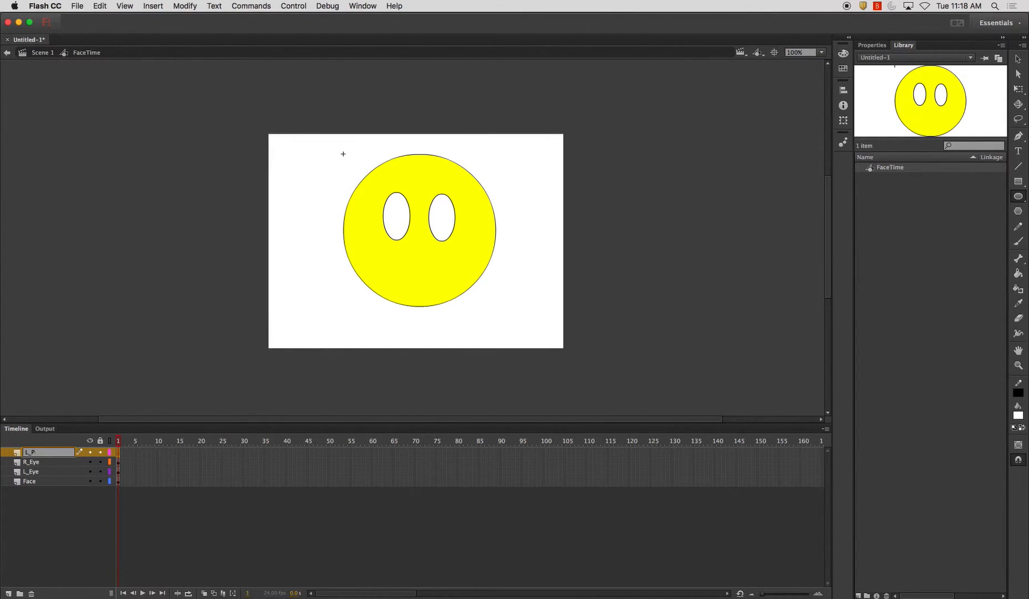
pyautogui.press('Return')
pyautogui.moveTo(36, 455); pyautogui.dragTo(36, 466)
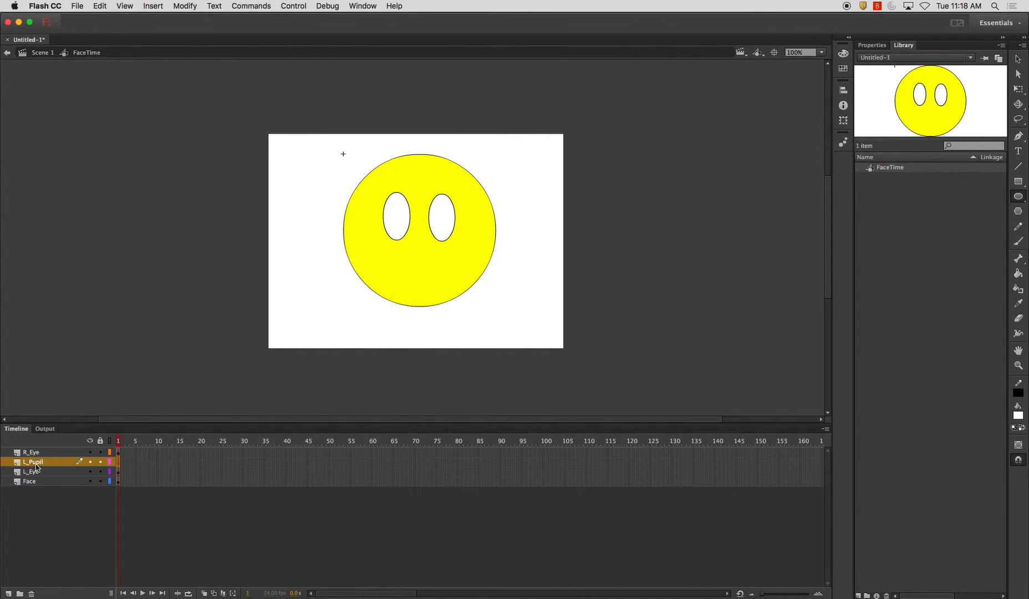
# Step: Set the fill color to black and draw a small round pupil in the lower half of the left eye
pyautogui.click(1015, 418)
pyautogui.click(863, 454)
pyautogui.moveTo(389, 220); pyautogui.dragTo(400, 229)
pyautogui.press('super+z')
# Step: Duplicate the L_Pupil layer and move the copy above R_Eye in the layer order
pyautogui.click(37, 462)
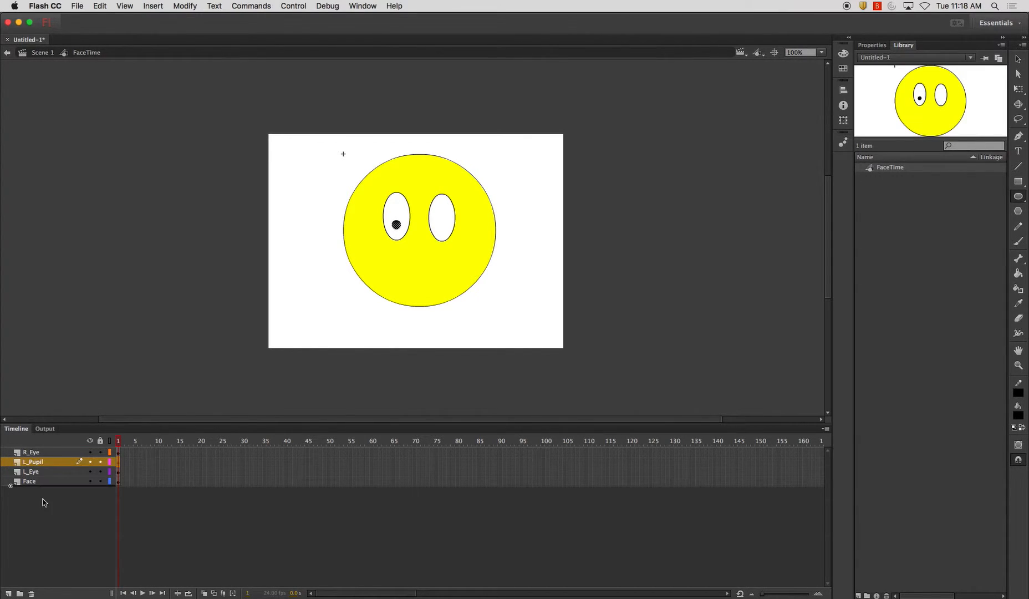
pyautogui.rightClick(39, 469)
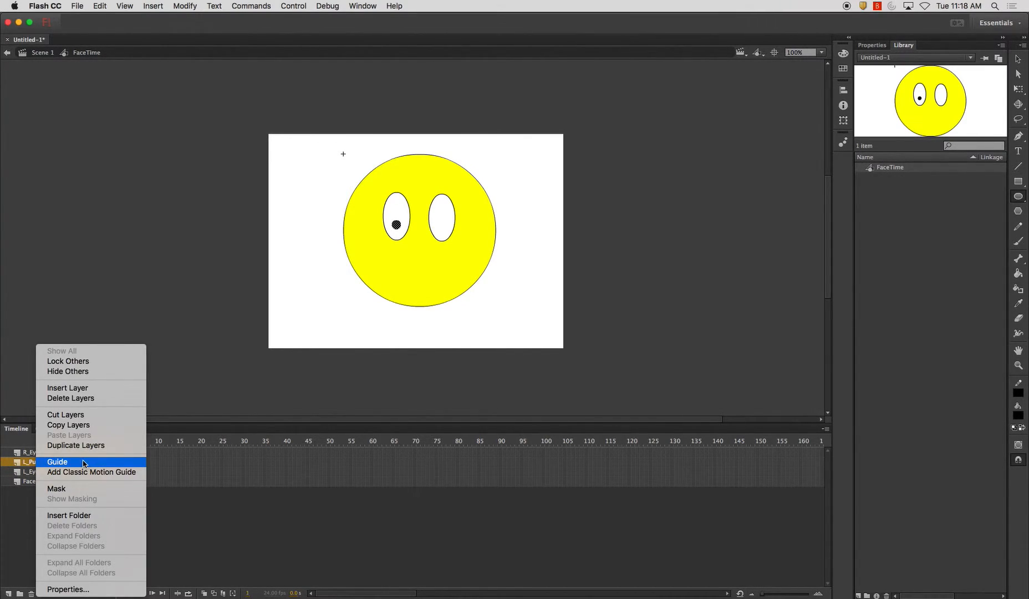
pyautogui.click(78, 424)
pyautogui.rightClick(40, 463)
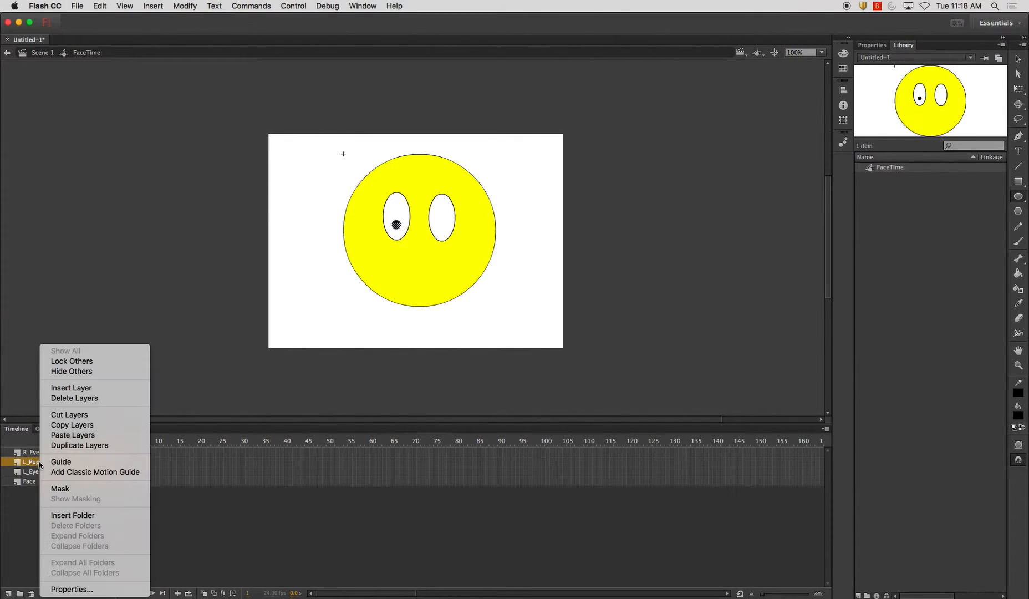
pyautogui.click(67, 446)
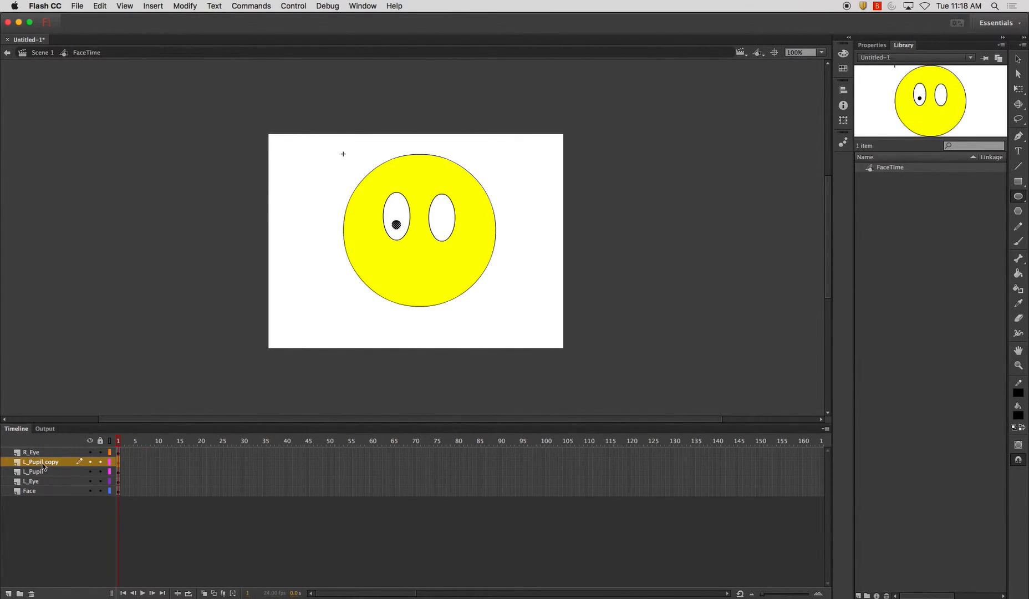
pyautogui.moveTo(43, 453); pyautogui.dragTo(44, 451)
# Step: Rename the duplicated pupil layer R_Pupil and move its pupil into the right eye
pyautogui.doubleClick(43, 452)
pyautogui.write('R')
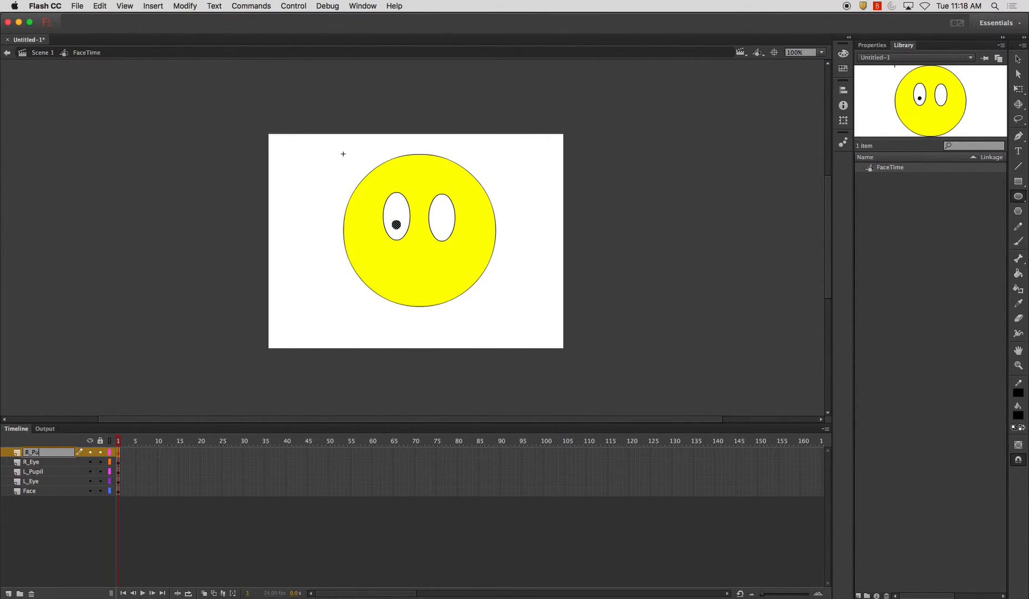
pyautogui.press('Return')
pyautogui.click(1018, 58)
pyautogui.moveTo(401, 228); pyautogui.dragTo(450, 232)
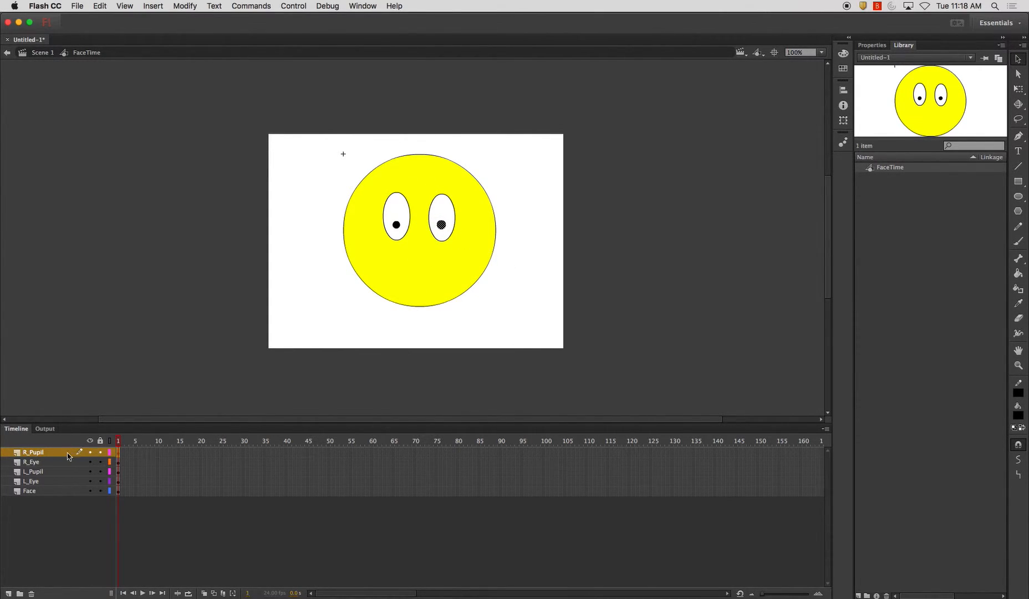
# Step: Add a layer named Mouth and draw a wide, flat black oval on it below the eyes
pyautogui.click(8, 592)
pyautogui.doubleClick(33, 451)
pyautogui.write('Mouth')
pyautogui.press('Return')
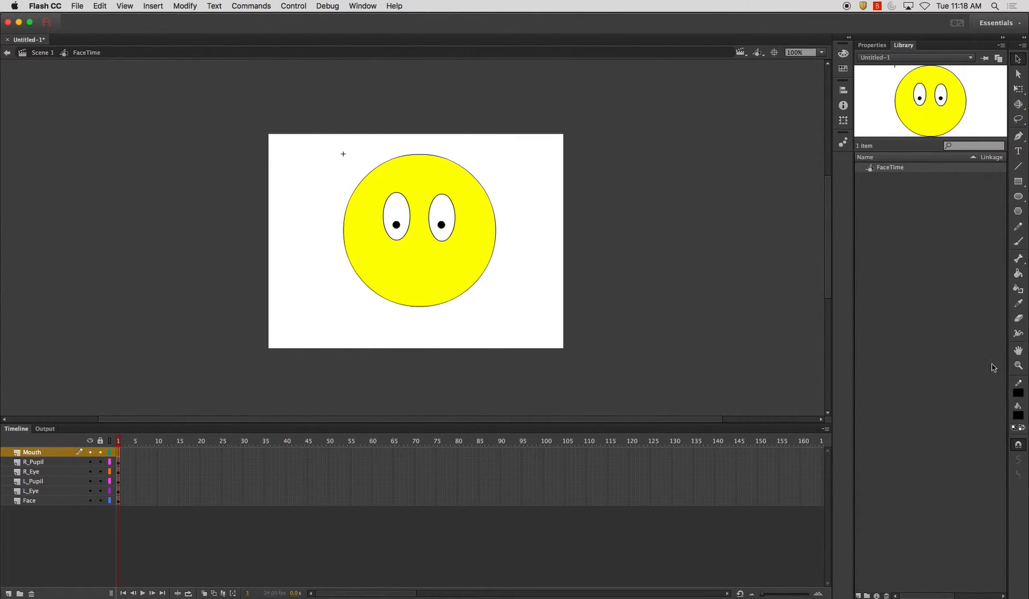
pyautogui.click(1020, 200)
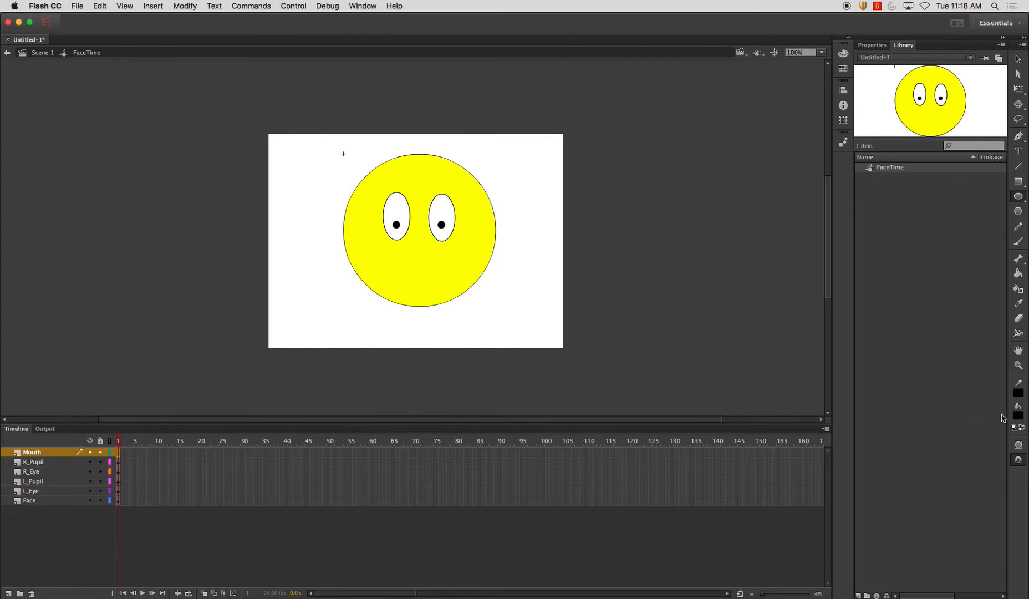
pyautogui.moveTo(385, 263); pyautogui.dragTo(451, 273)
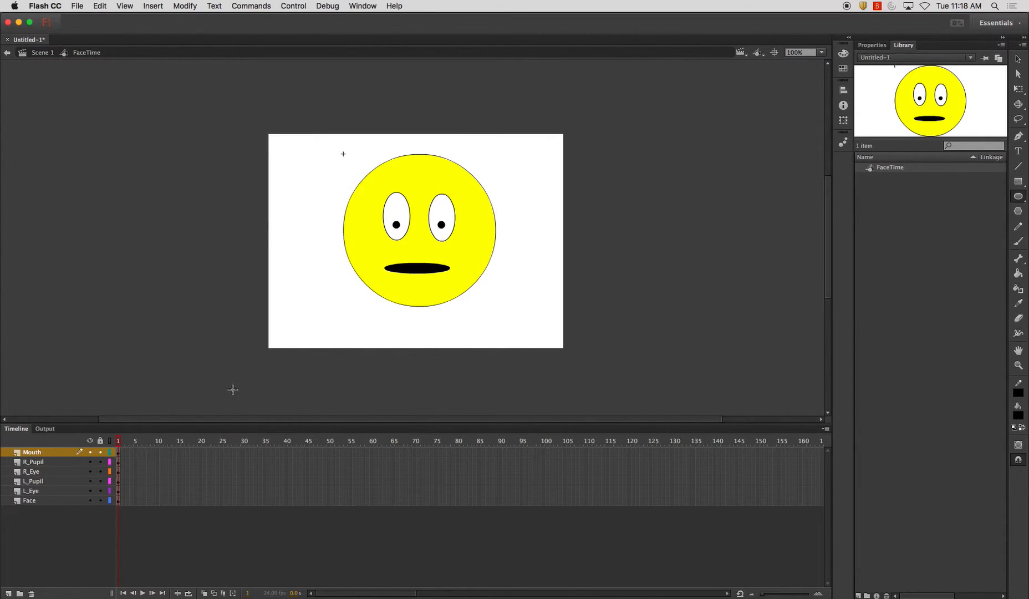
# Step: Add a layer named L_Brow and place it directly above L_Pupil in the layer order
pyautogui.click(9, 593)
pyautogui.doubleClick(35, 453)
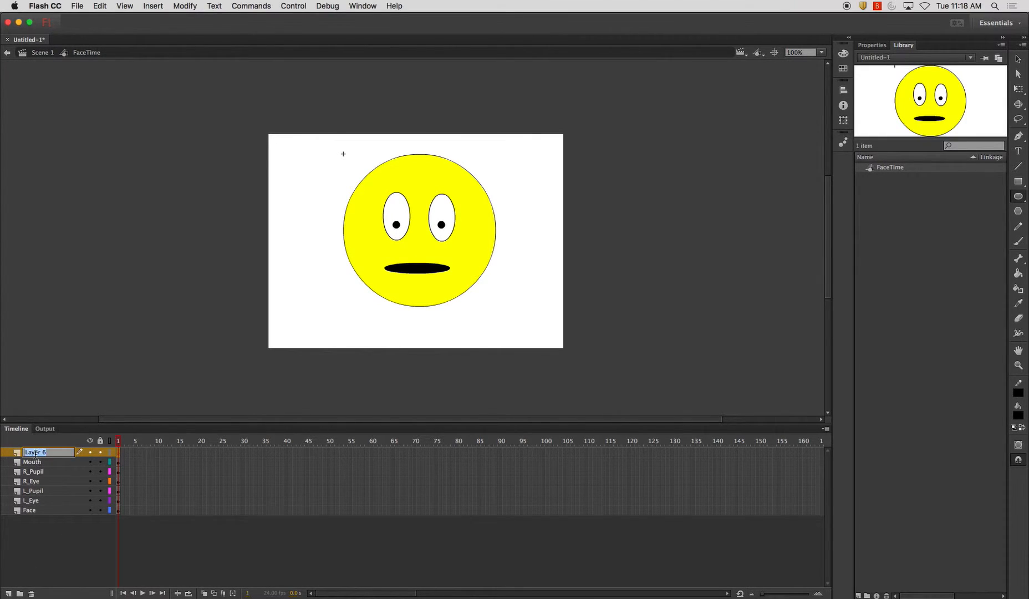
pyautogui.write('L_Brow')
pyautogui.press('Return')
pyautogui.moveTo(34, 452); pyautogui.dragTo(39, 488)
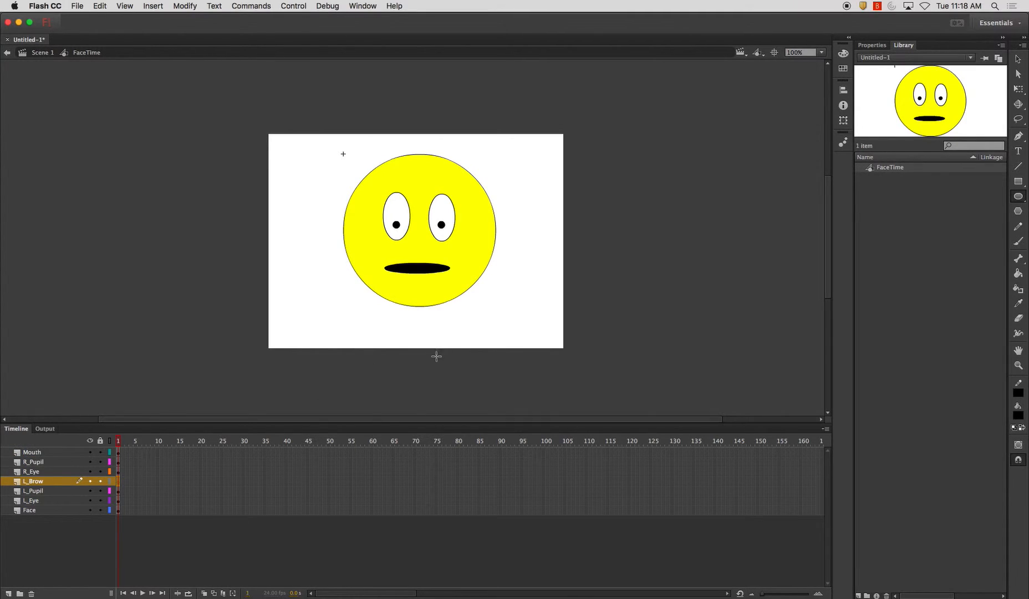
# Step: Draw a thin black rectangle as the left eyebrow and position it against the top of the left eye
pyautogui.click(1018, 182)
pyautogui.moveTo(376, 180); pyautogui.dragTo(410, 187)
pyautogui.click(1018, 59)
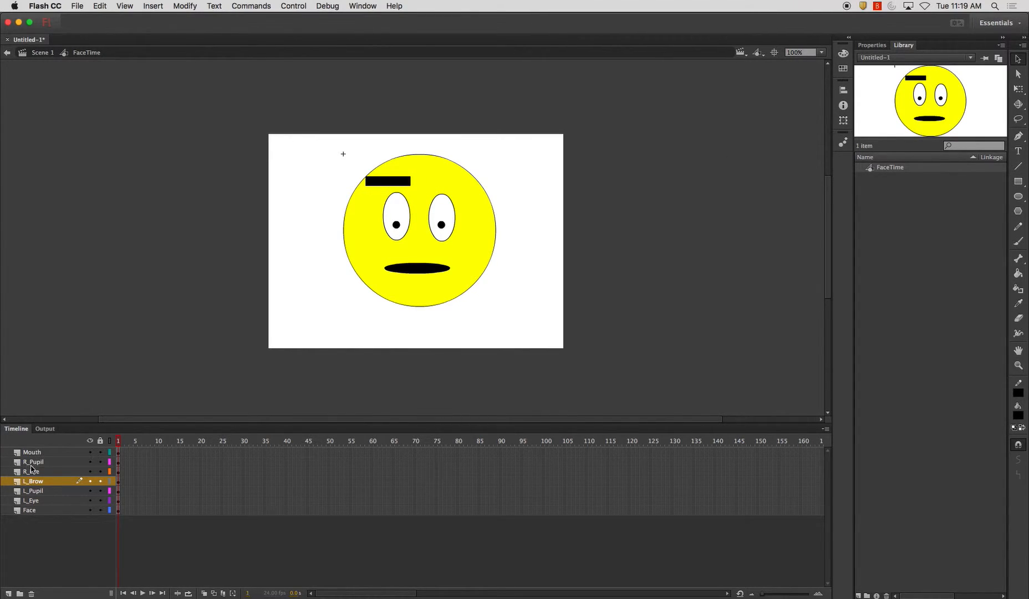
pyautogui.click(44, 482)
pyautogui.moveTo(395, 184); pyautogui.dragTo(398, 194)
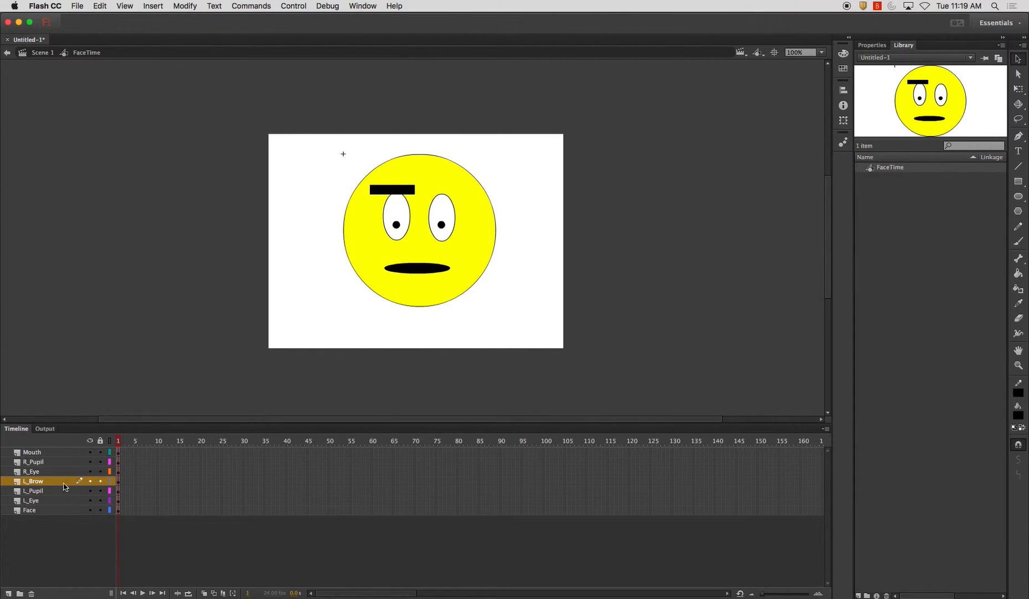
# Step: Duplicate the L_Brow layer as R_Brow and place it directly above R_Pupil in the layer order
pyautogui.rightClick(62, 481)
pyautogui.click(93, 445)
pyautogui.doubleClick(50, 481)
pyautogui.doubleClick(49, 482)
pyautogui.press('BackSpace')
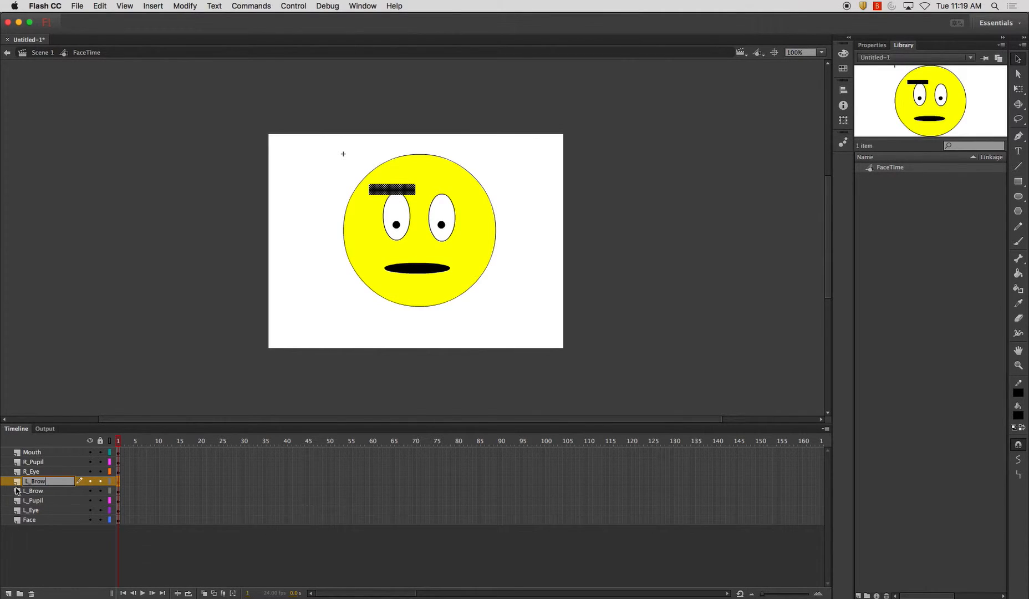
pyautogui.write('R')
pyautogui.press('Return')
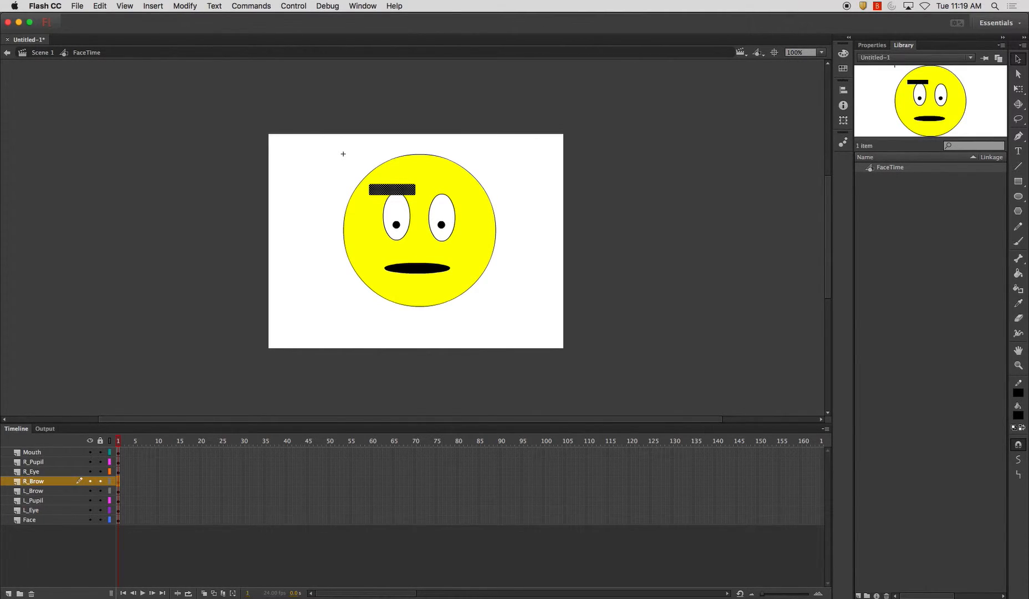
pyautogui.moveTo(84, 483); pyautogui.dragTo(49, 465)
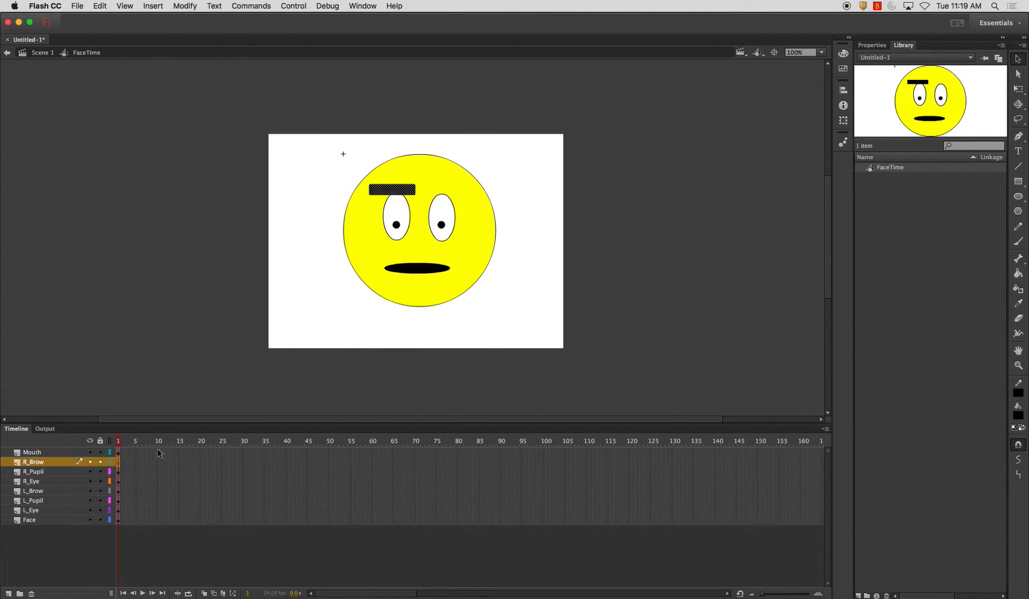
pyautogui.click(1018, 181)
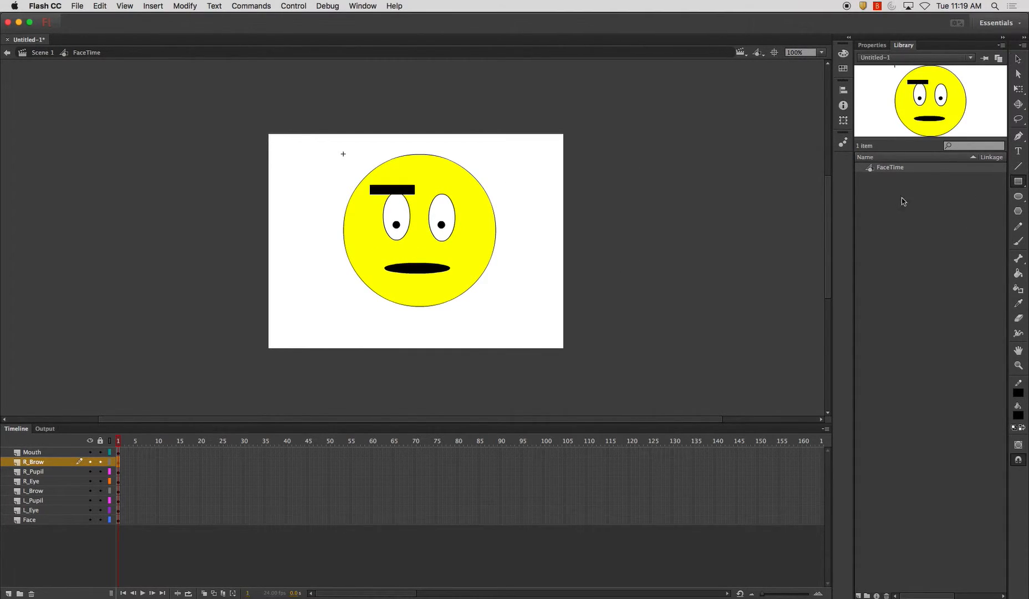
pyautogui.moveTo(425, 185); pyautogui.dragTo(470, 195)
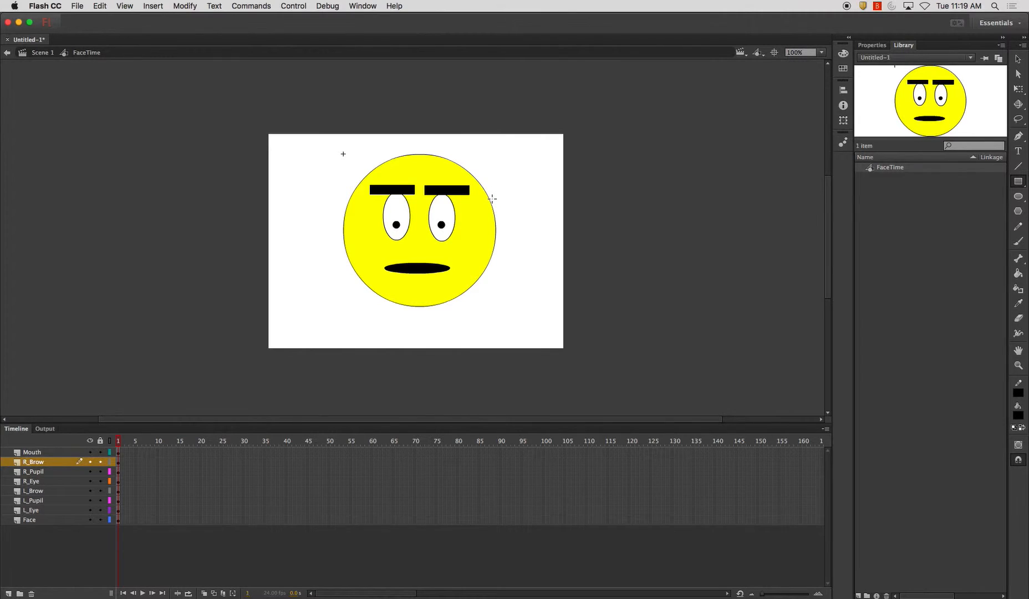
pyautogui.press('super+z')
# Step: Move the R_Brow layer's eyebrow across to sit above the right eye, level with the left eyebrow
pyautogui.click(1018, 58)
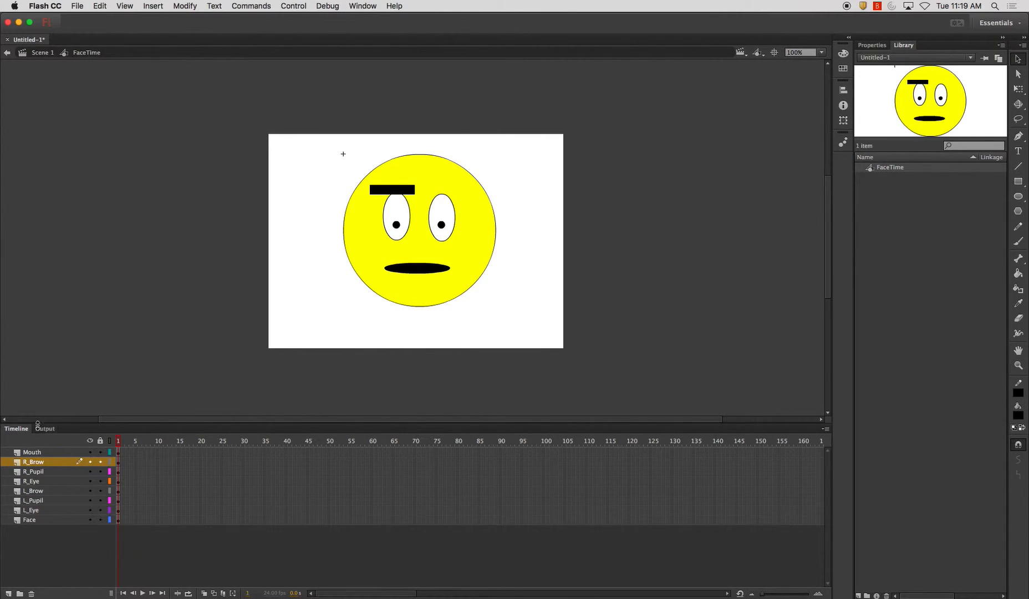
pyautogui.click(38, 465)
pyautogui.moveTo(392, 188); pyautogui.dragTo(456, 191)
pyautogui.click(491, 156)
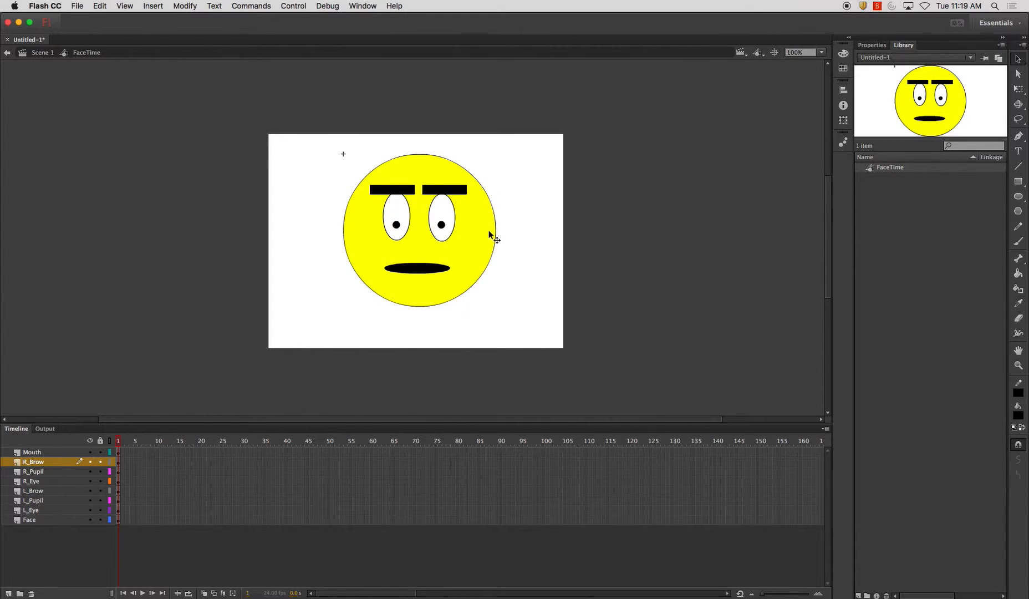
# Step: Convert the white oval on the L_Eye layer to a graphic symbol named L_Eye
pyautogui.click(42, 510)
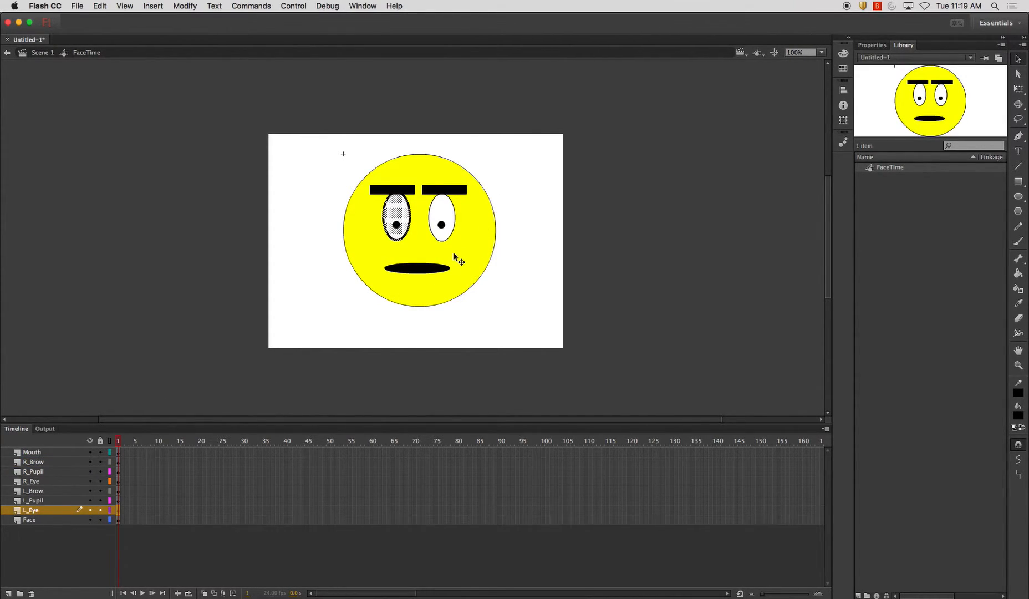
pyautogui.press('F8')
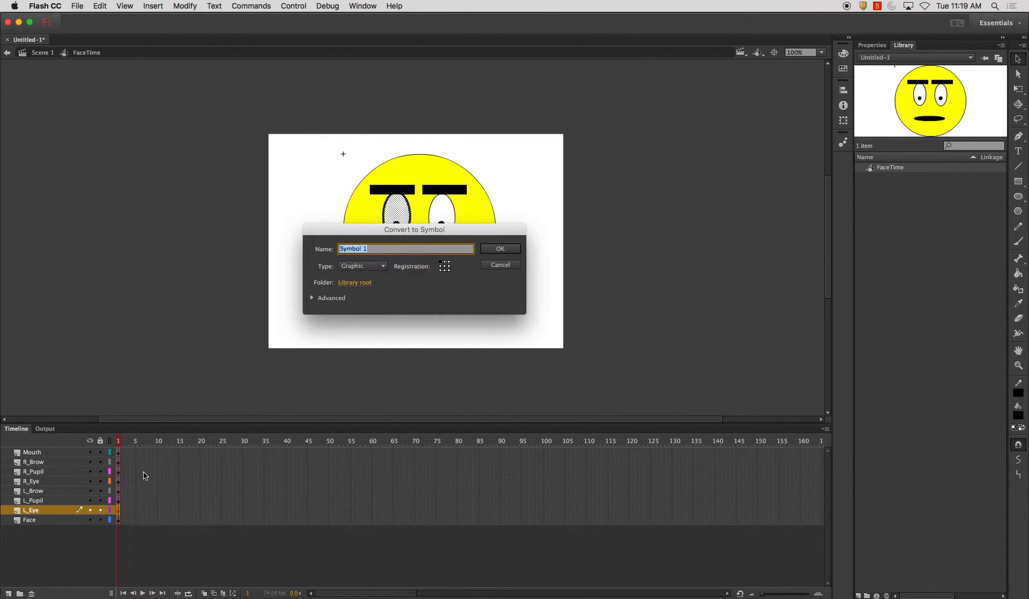
pyautogui.write('L')
pyautogui.press('Return')
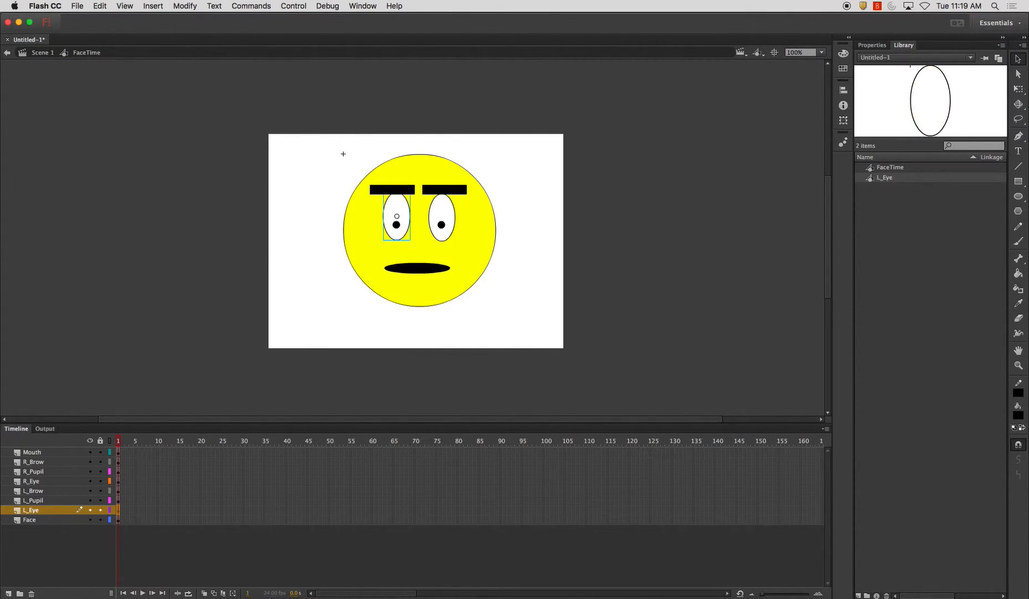
# Step: Convert the left pupil on the L_Pupil layer to a graphic symbol named L_Pupil
pyautogui.click(40, 501)
pyautogui.press('F8')
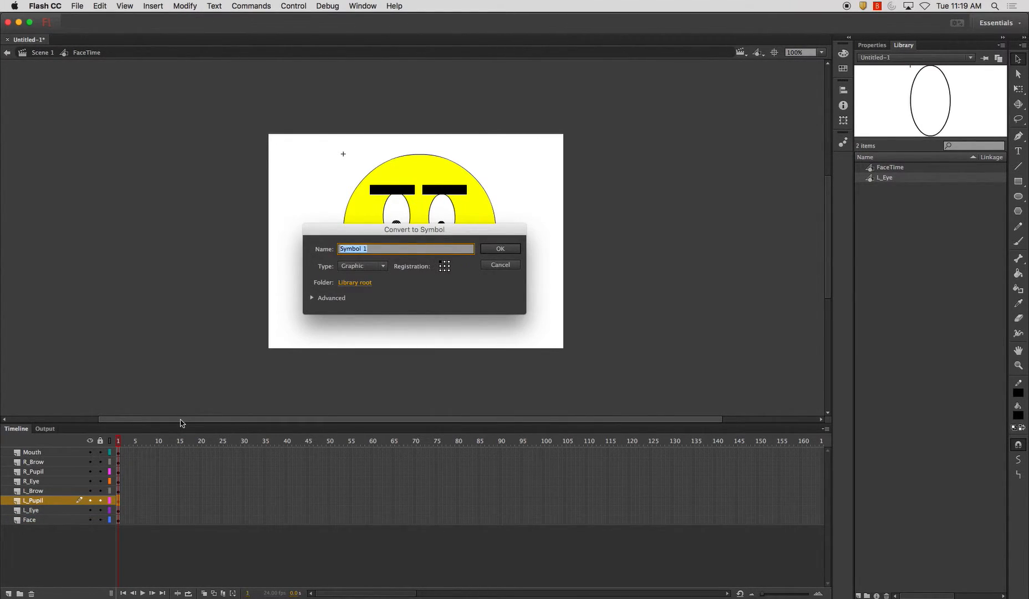
pyautogui.write('L_Pupil')
pyautogui.press('Return')
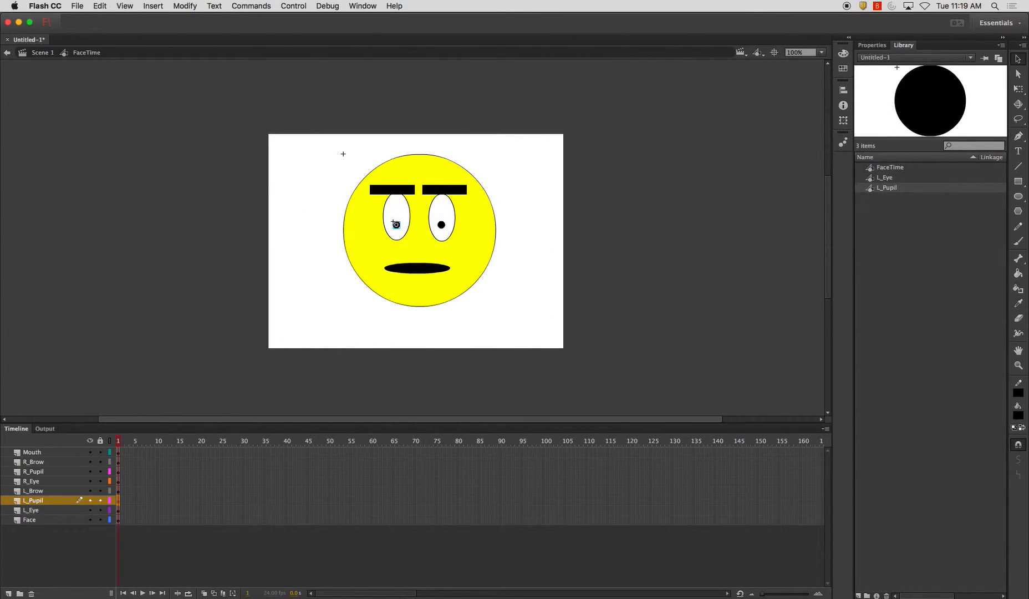
# Step: Convert the left eyebrow on the L_Brow layer to a graphic symbol named L_Brow
pyautogui.click(37, 491)
pyautogui.press('F8')
pyautogui.write('L_Bro')
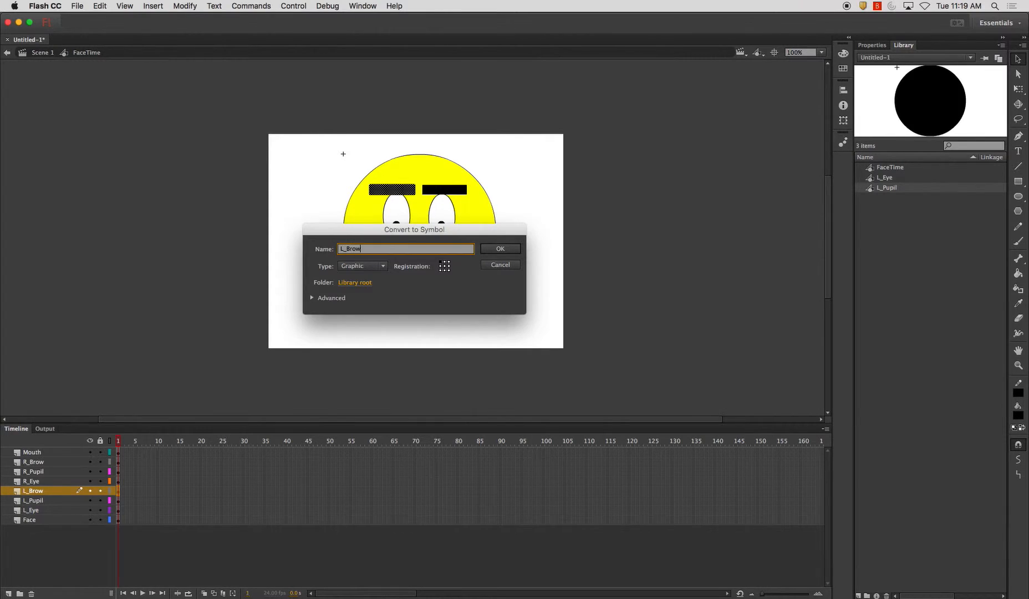
pyautogui.write('w')
pyautogui.press('Return')
# Step: Convert the right eye's white oval on the R_Eye layer to a graphic symbol named R_Eye
pyautogui.click(43, 485)
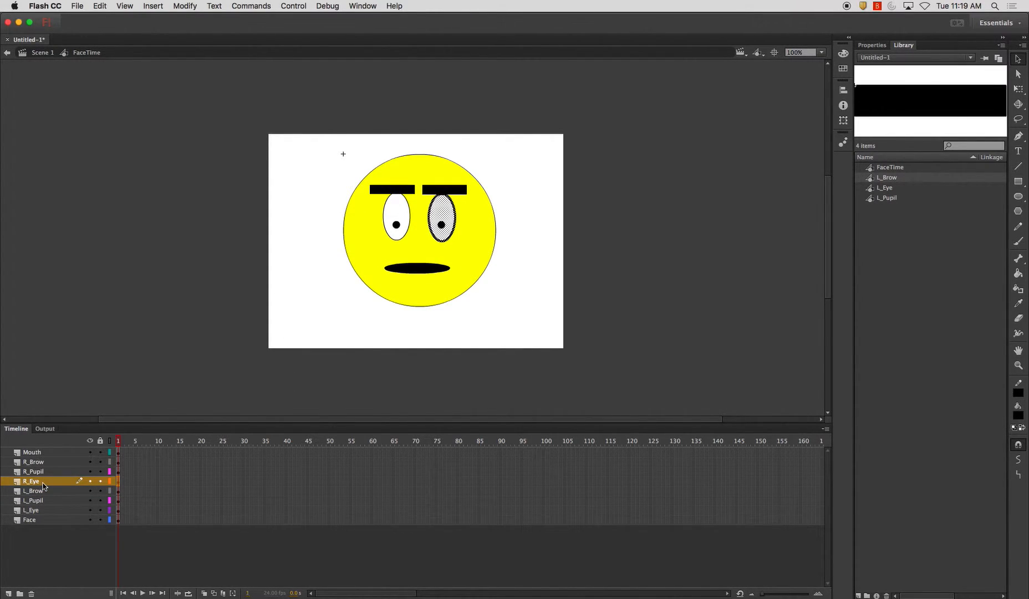
pyautogui.press('F8')
pyautogui.write('R_Eye')
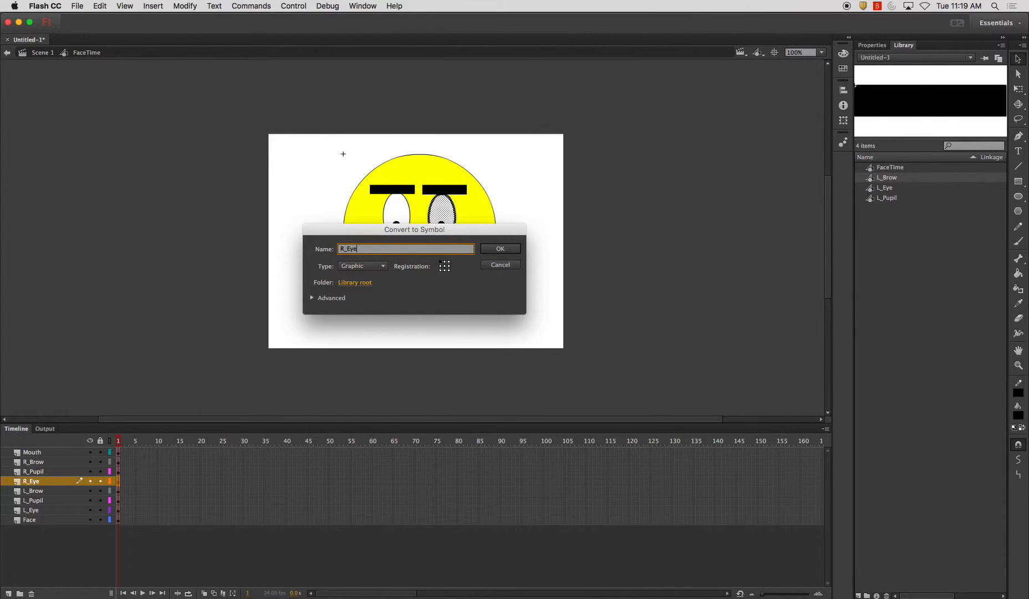
pyautogui.press('Return')
# Step: Convert the right pupil on the R_Pupil layer to a graphic symbol named R_Pupil
pyautogui.click(43, 472)
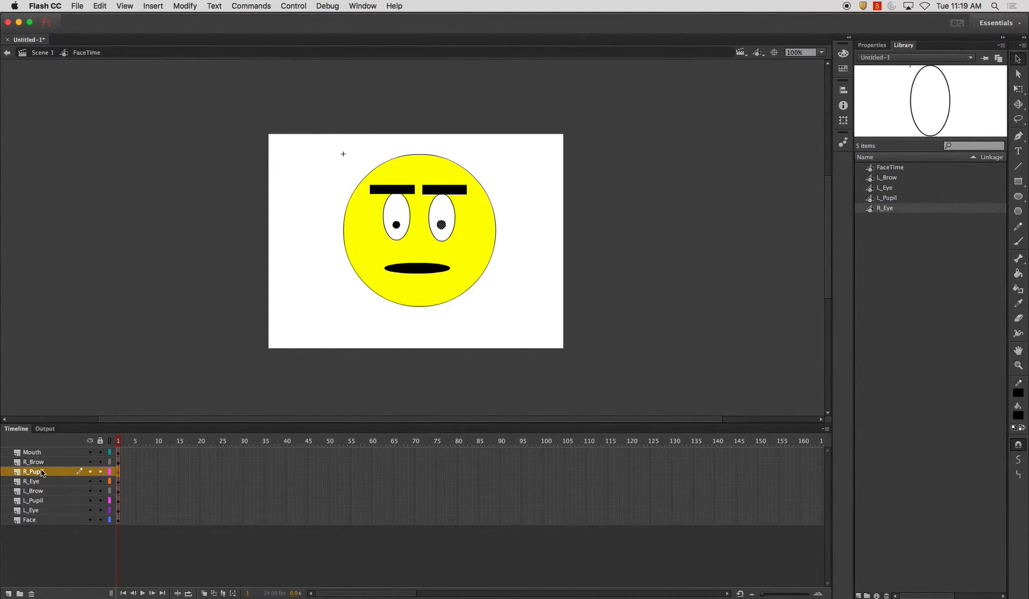
pyautogui.press('F8')
pyautogui.write('R')
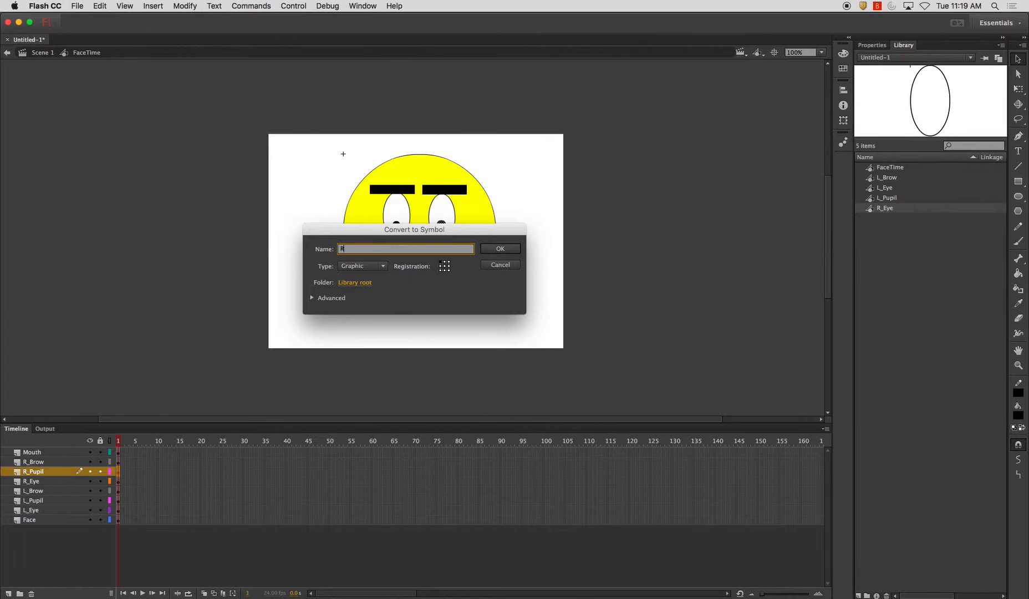
pyautogui.write('_Pupil')
pyautogui.press('Return')
# Step: Convert the right eyebrow on the R_Brow layer to a graphic symbol named R_Brow
pyautogui.click(35, 462)
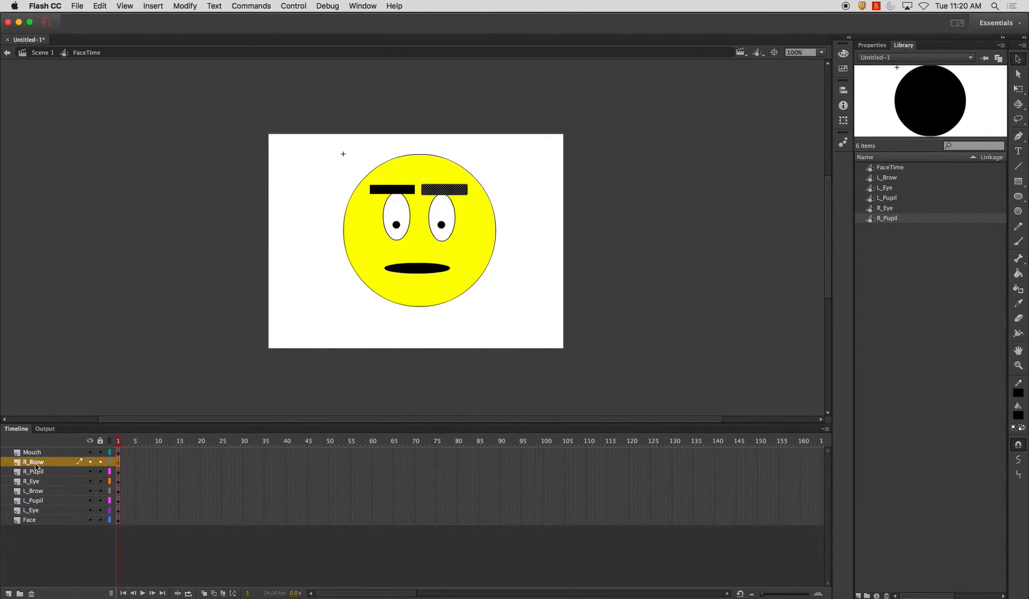
pyautogui.press('F8')
pyautogui.write('R_Brow')
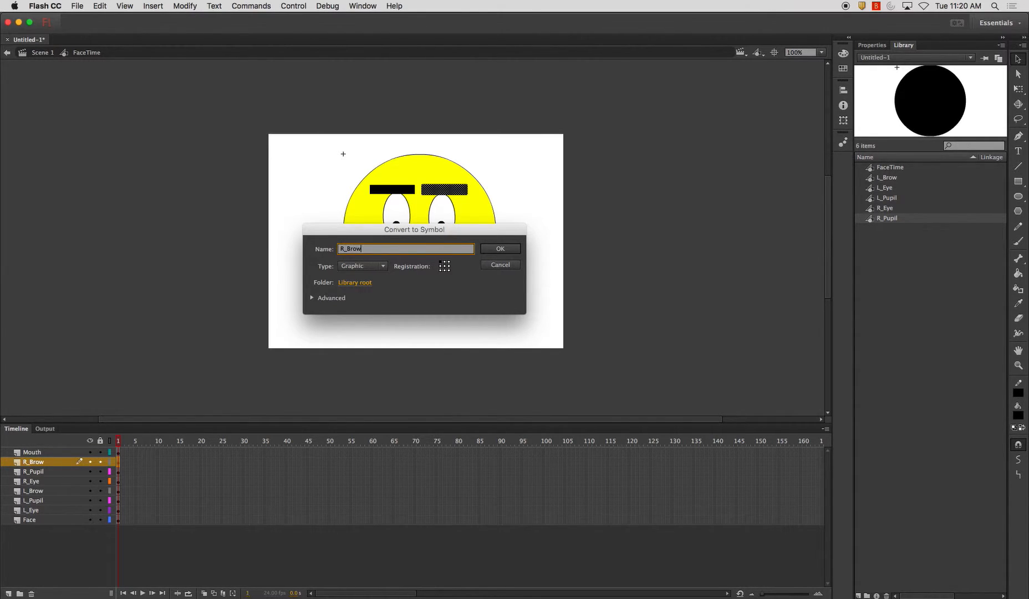
pyautogui.press('Return')
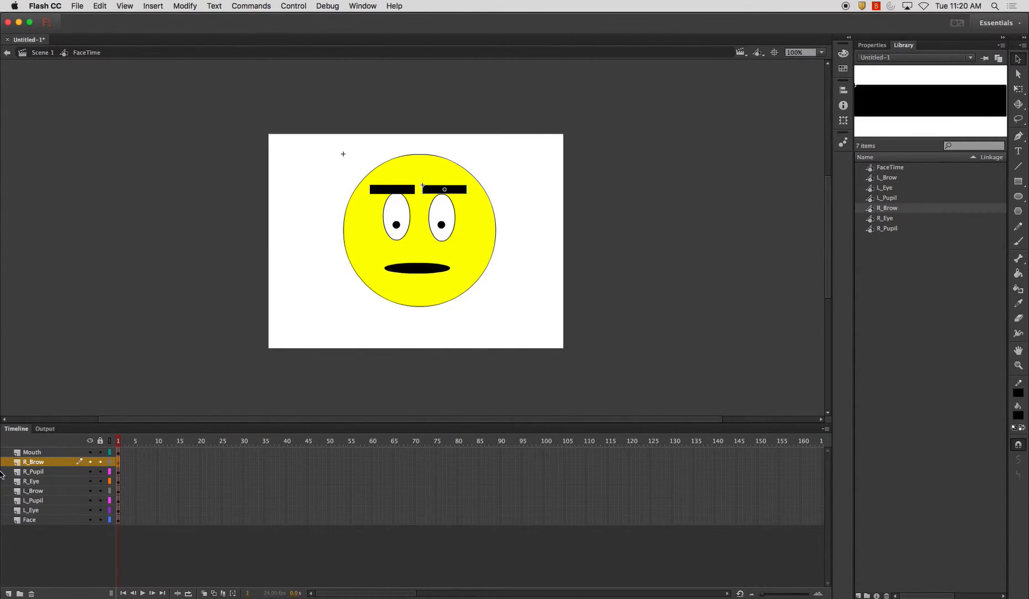
# Step: Convert the black oval on the Mouth layer to a graphic symbol named Mouth
pyautogui.click(38, 453)
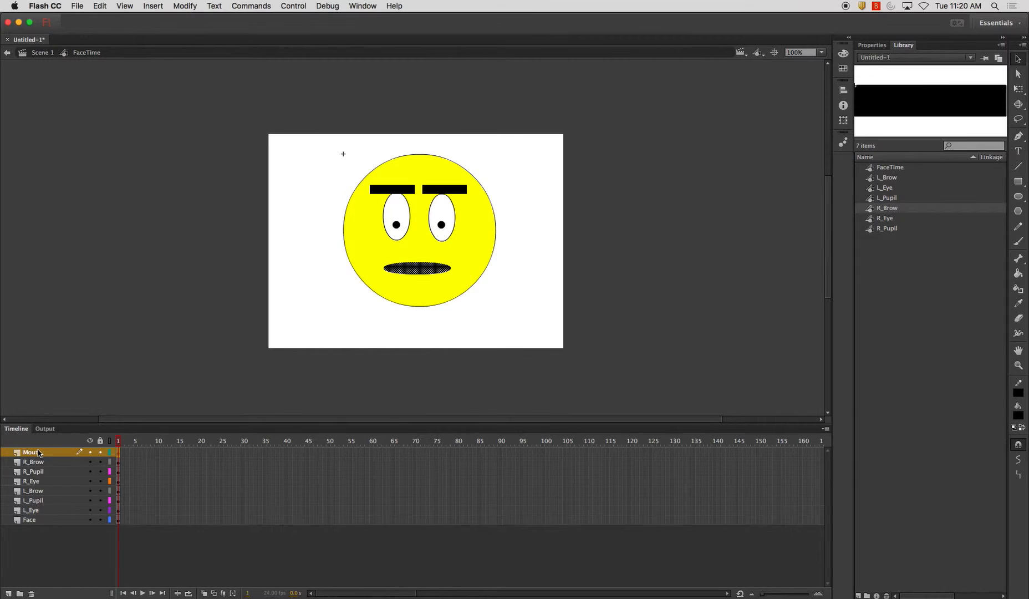
pyautogui.press('F8')
pyautogui.write('M')
pyautogui.press('Return')
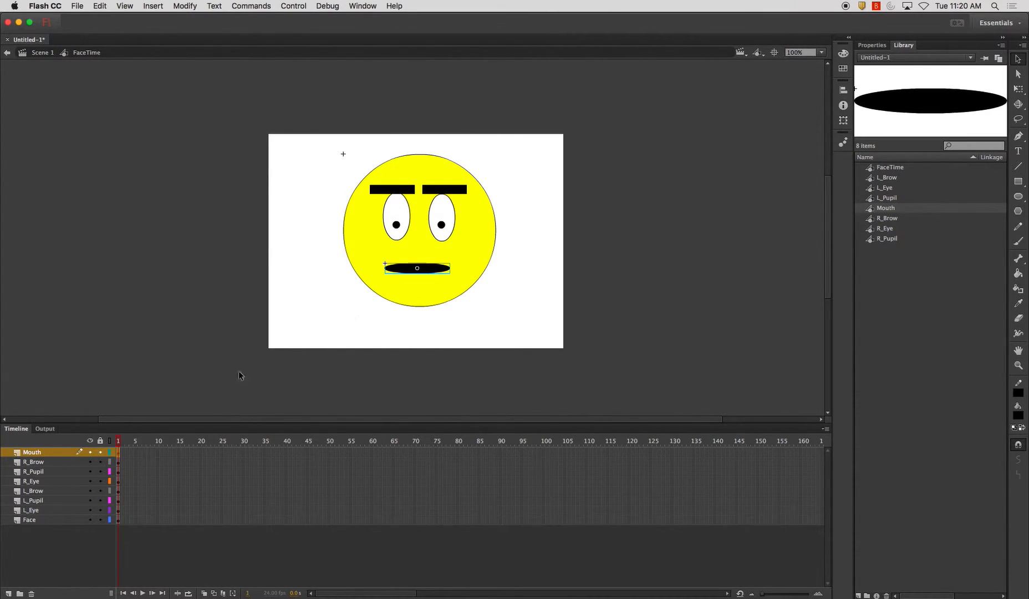
# Step: Insert frames on all layers of the FaceTime symbol, from Mouth down to Face, out to frame 51
pyautogui.click(42, 52)
pyautogui.click(324, 253)
pyautogui.doubleClick(417, 215)
pyautogui.moveTo(331, 452); pyautogui.dragTo(331, 524)
pyautogui.rightClick(332, 522)
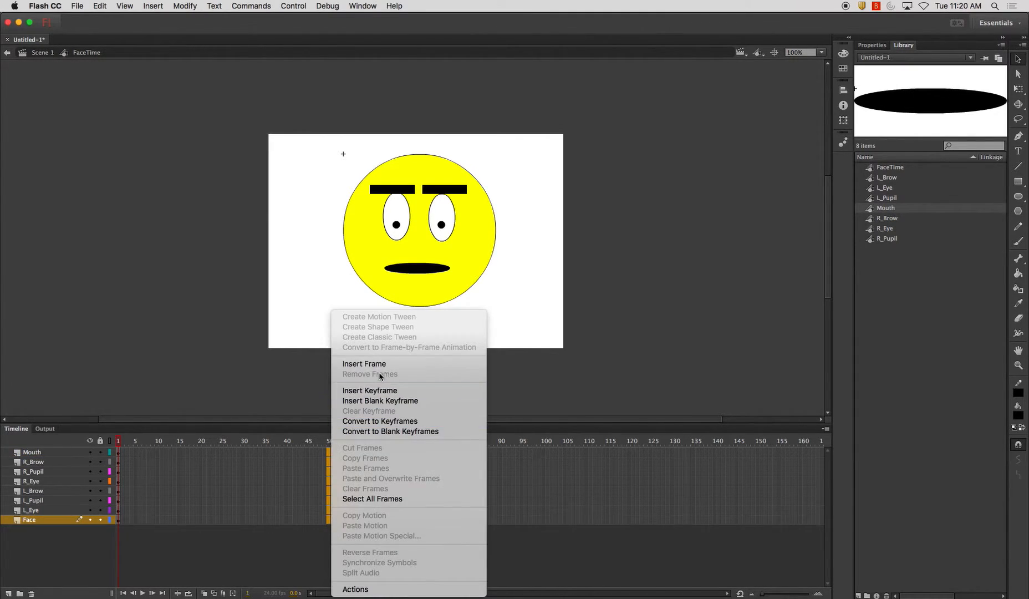
pyautogui.click(380, 366)
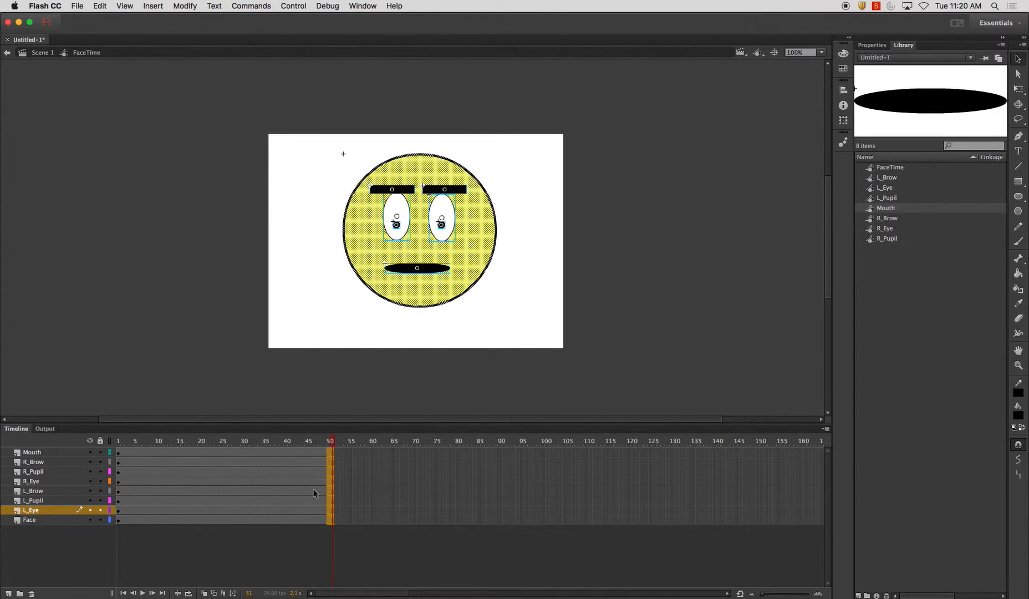
# Step: Create motion tweens on every layer from Mouth down to L_Eye, leaving out the Face layer
pyautogui.click(328, 452)
pyautogui.moveTo(333, 458); pyautogui.dragTo(332, 510)
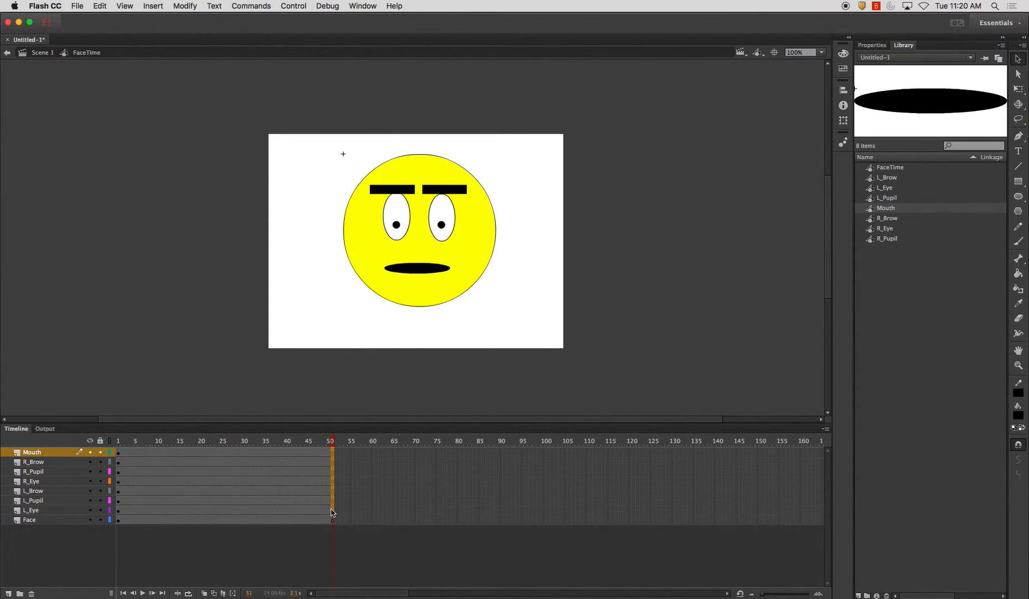
pyautogui.rightClick(333, 510)
pyautogui.click(373, 317)
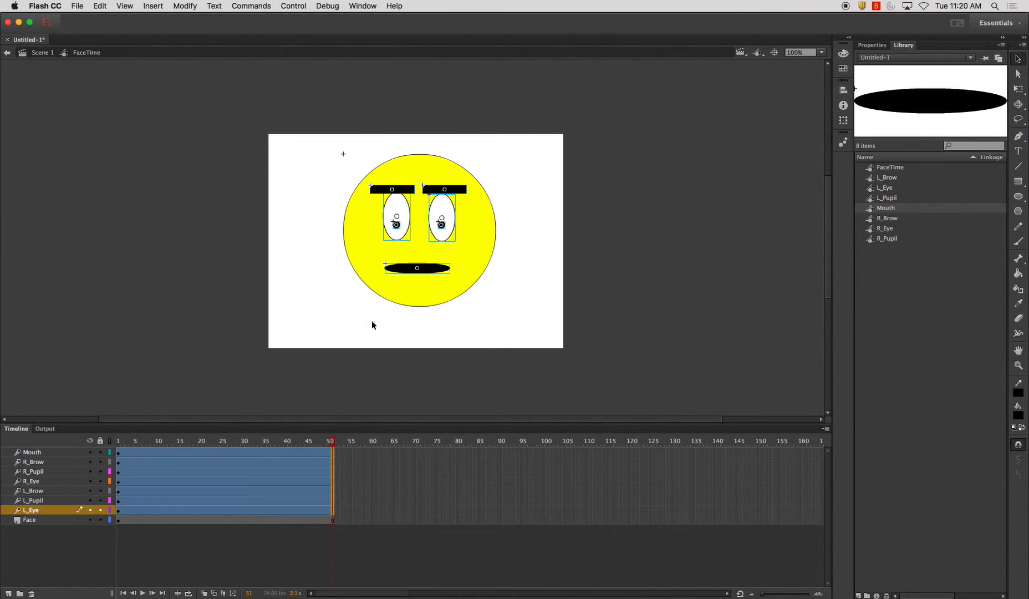
pyautogui.click(393, 408)
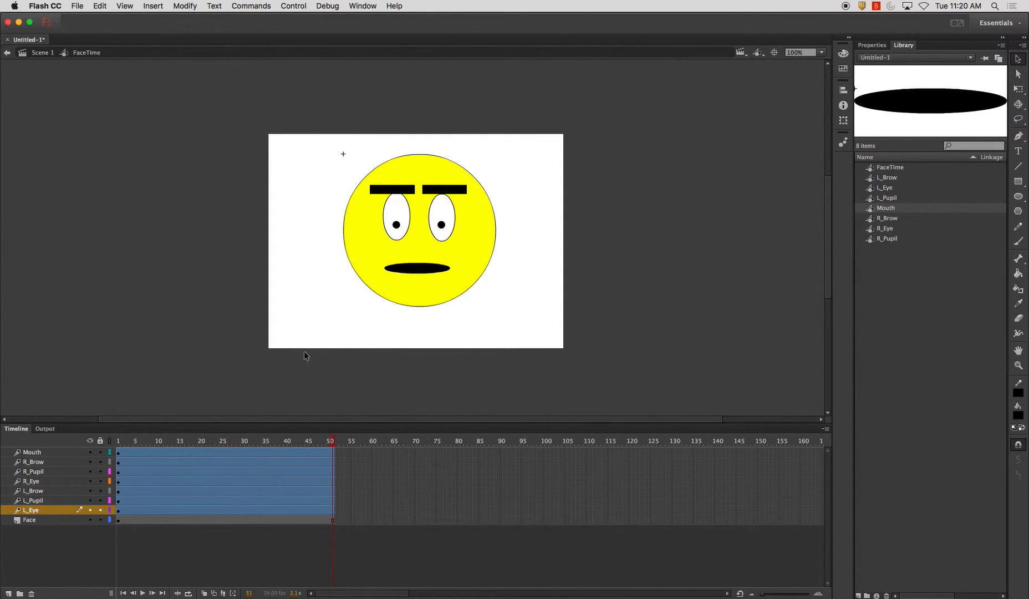
# Step: Remove the motion tween from the Mouth layer and return the playhead to frame 1
pyautogui.click(183, 453)
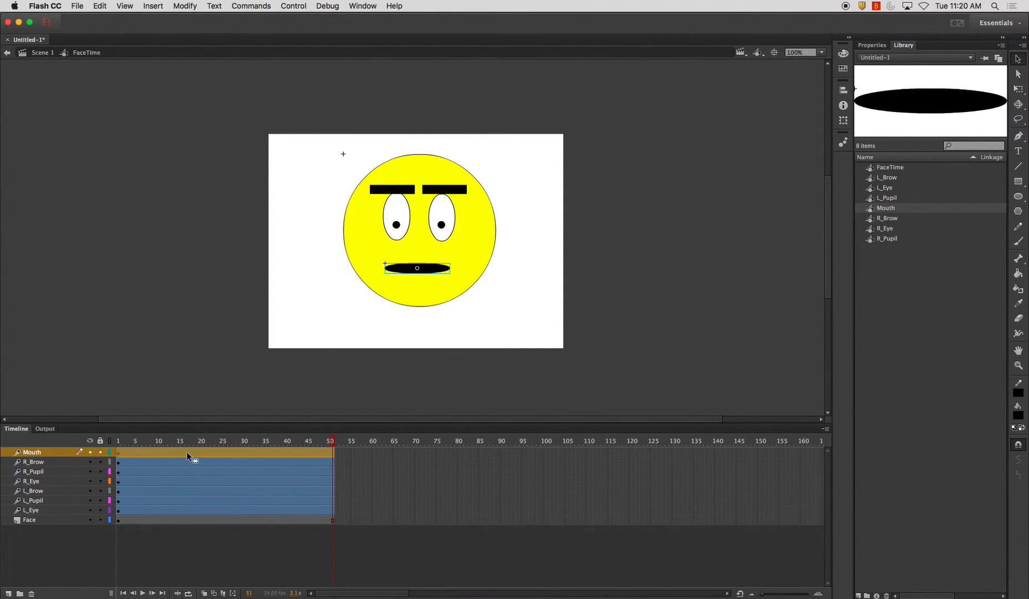
pyautogui.rightClick(215, 453)
pyautogui.click(253, 306)
pyautogui.moveTo(203, 447); pyautogui.dragTo(118, 443)
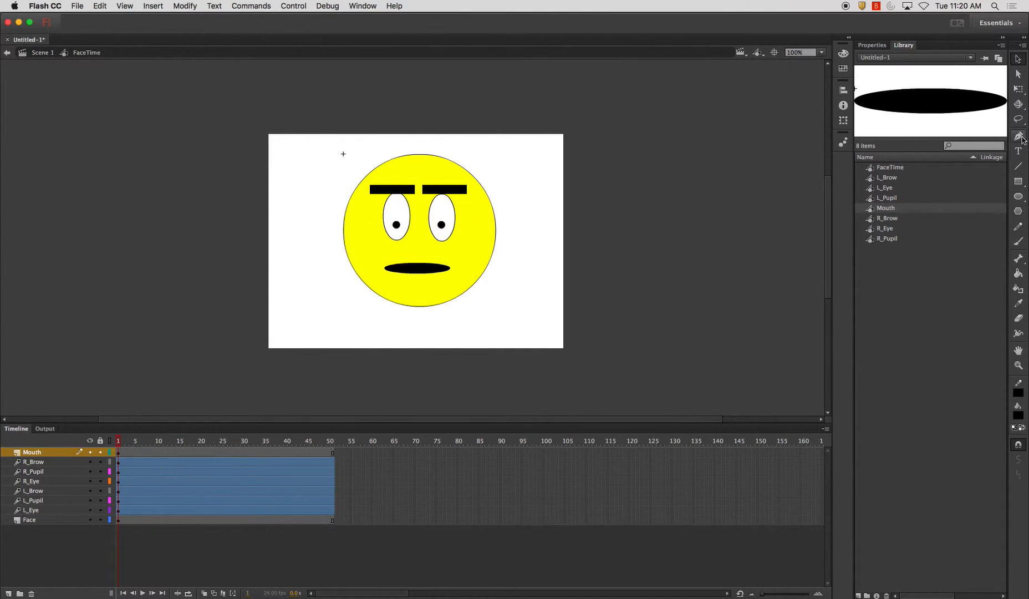
# Step: At frame 8, move the L_Pupil and R_Pupil symbols together up and to the left edge of the eyes
pyautogui.press('q')
pyautogui.click(38, 470)
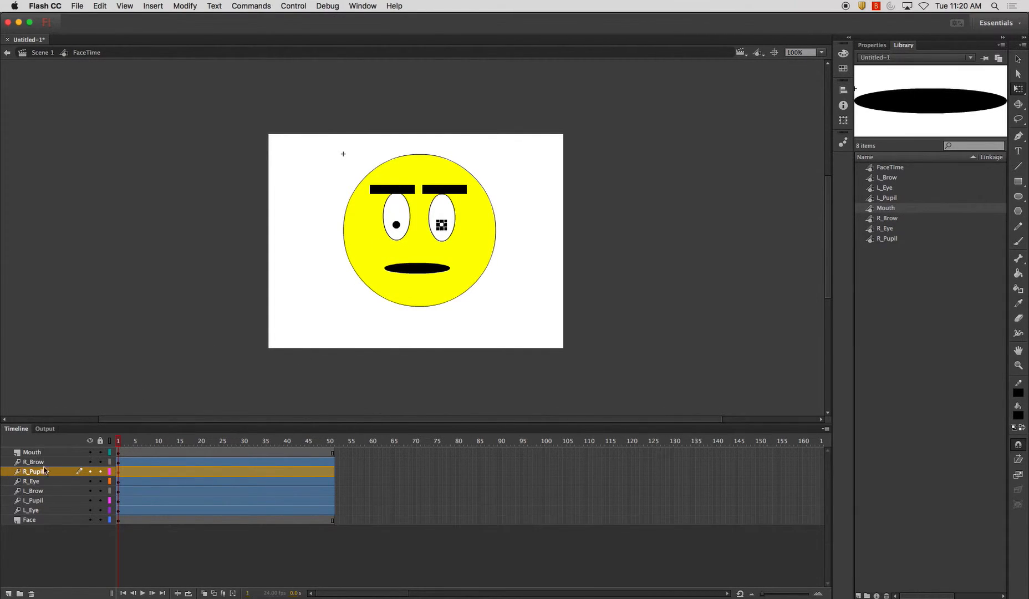
pyautogui.keyDown('super'); pyautogui.click(46, 502); pyautogui.keyUp('super')
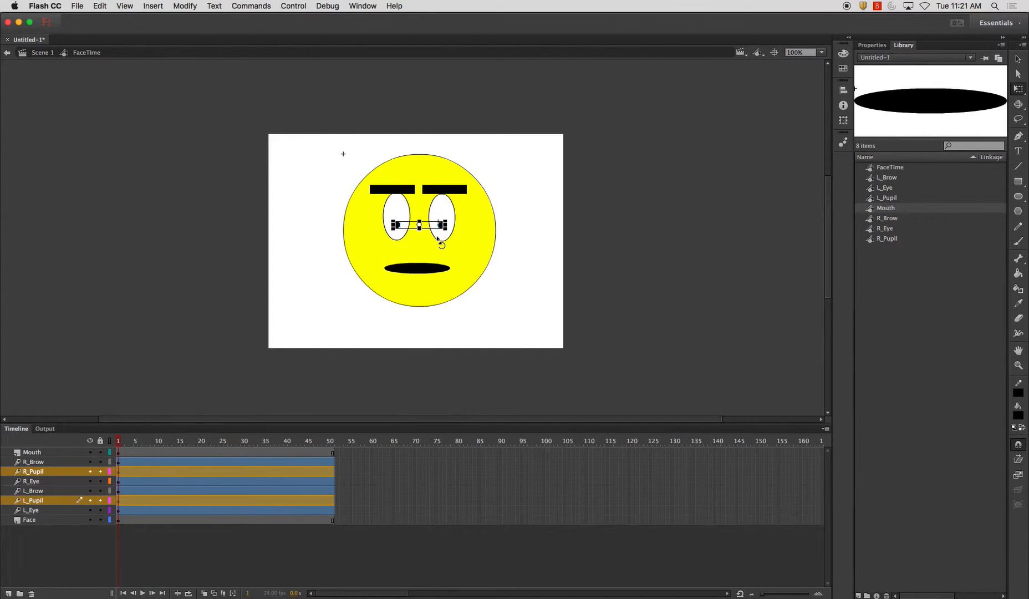
pyautogui.moveTo(123, 441); pyautogui.dragTo(148, 441)
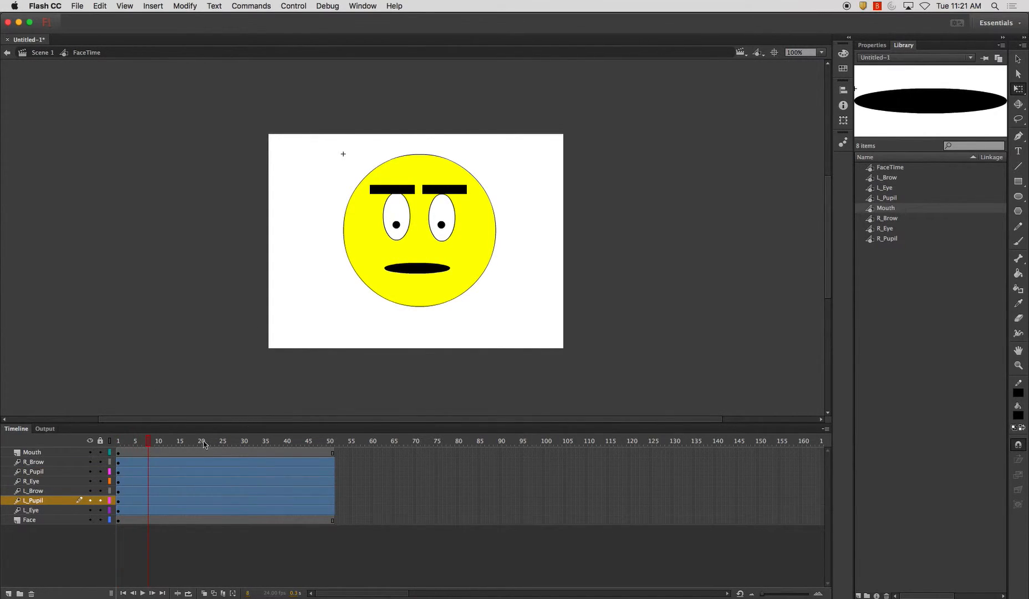
pyautogui.click(47, 502)
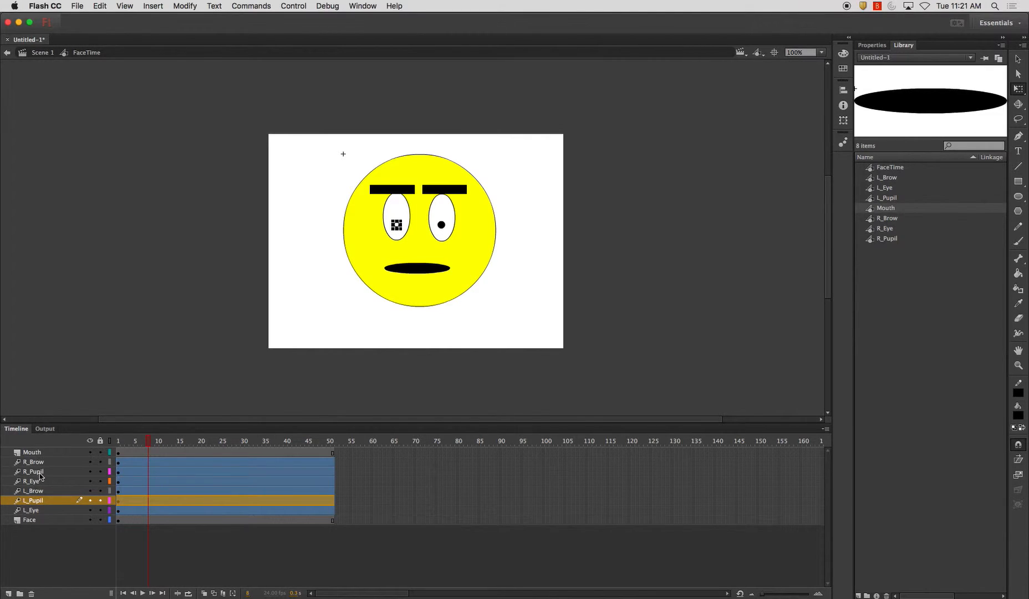
pyautogui.keyDown('super'); pyautogui.click(40, 472); pyautogui.keyUp('super')
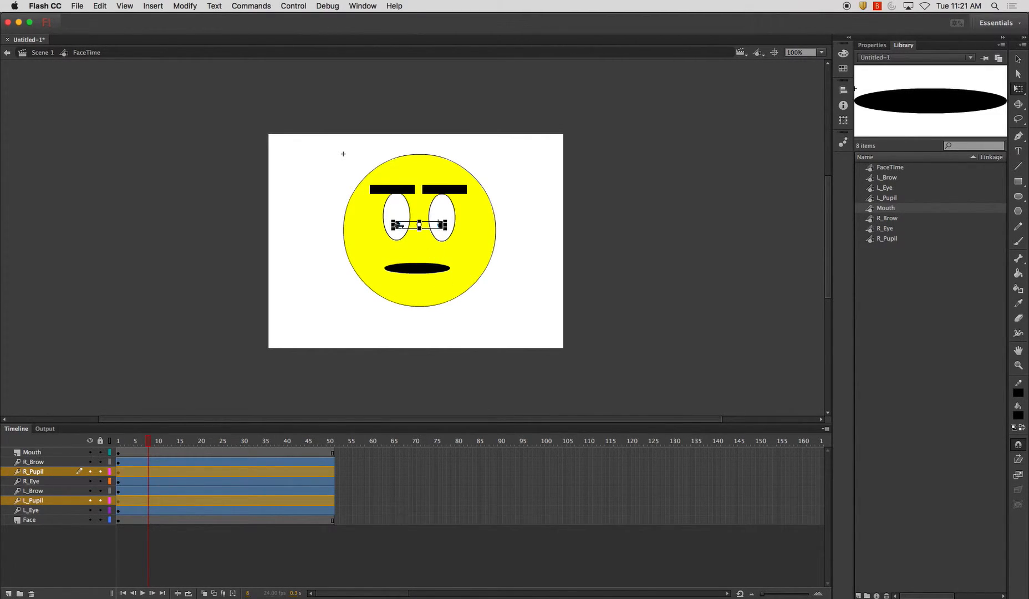
pyautogui.moveTo(440, 224); pyautogui.dragTo(434, 216)
pyautogui.press('Up')
pyautogui.press('Up')
pyautogui.press('Up')
pyautogui.press('Up')
pyautogui.press('Up')
pyautogui.press('Up')
pyautogui.press('Up')
pyautogui.press('Up')
pyautogui.press('Up')
pyautogui.press('Up')
pyautogui.press('Left')
pyautogui.press('Left')
pyautogui.press('Left')
pyautogui.press('Left')
# Step: At frame 8, rotate the right and left eyebrows counterclockwise to matching slants, with their right ends raised
pyautogui.moveTo(144, 445); pyautogui.dragTo(202, 445)
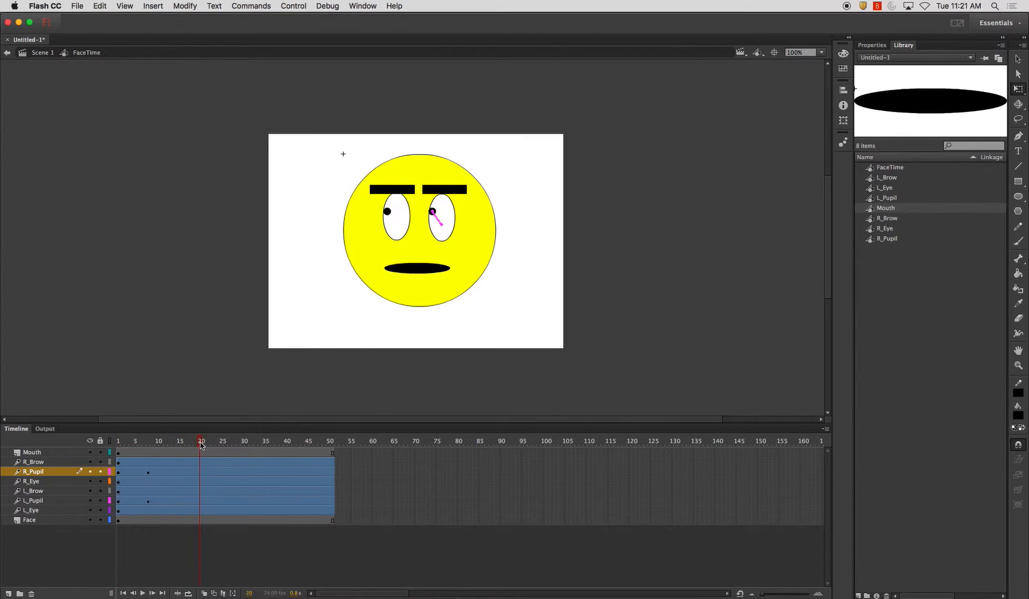
pyautogui.click(54, 462)
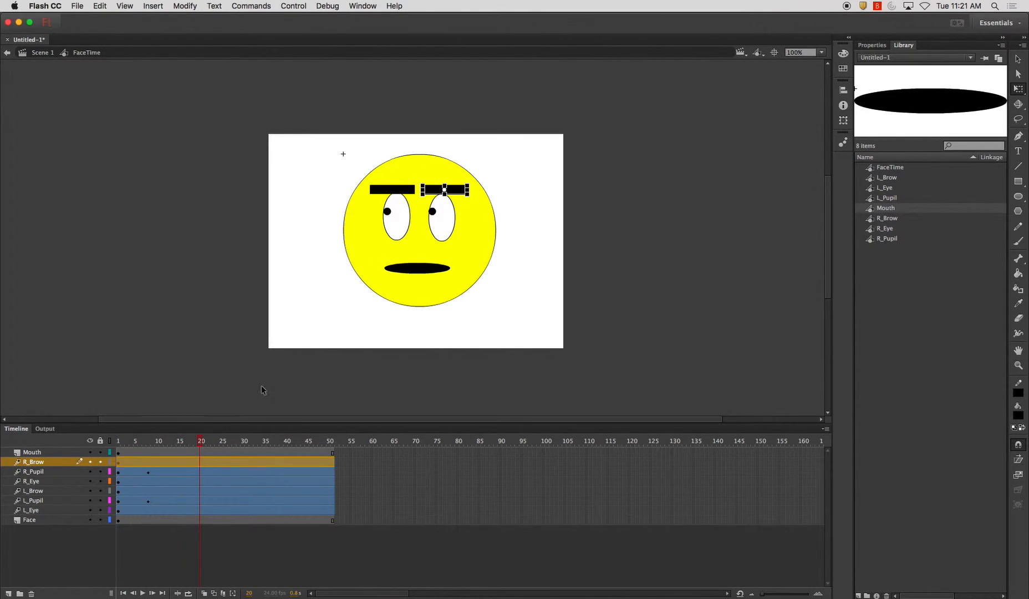
pyautogui.moveTo(201, 445); pyautogui.dragTo(150, 450)
pyautogui.moveTo(425, 193); pyautogui.dragTo(426, 203)
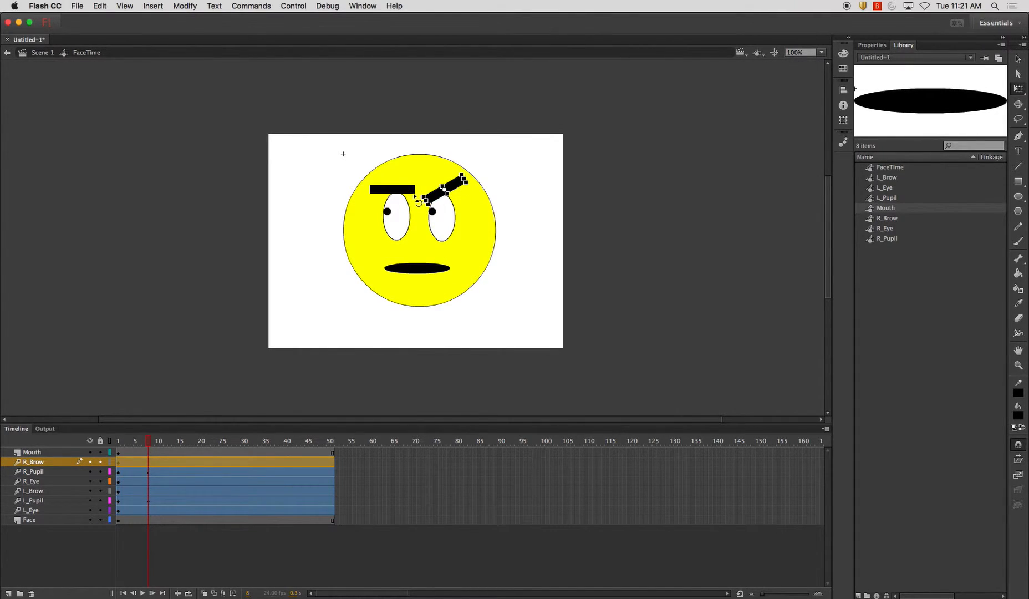
pyautogui.click(40, 492)
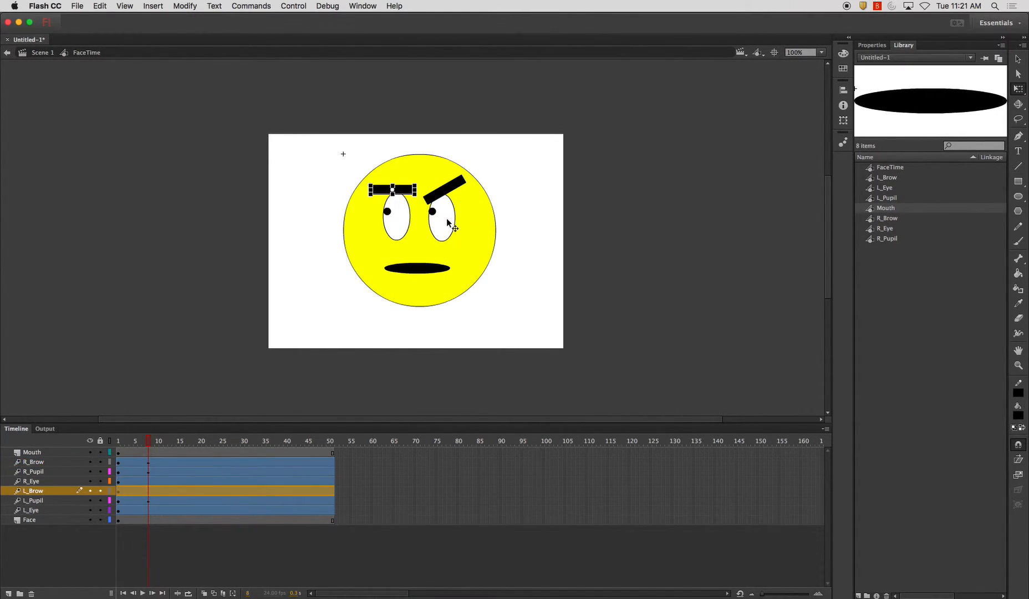
pyautogui.moveTo(422, 183); pyautogui.dragTo(421, 170)
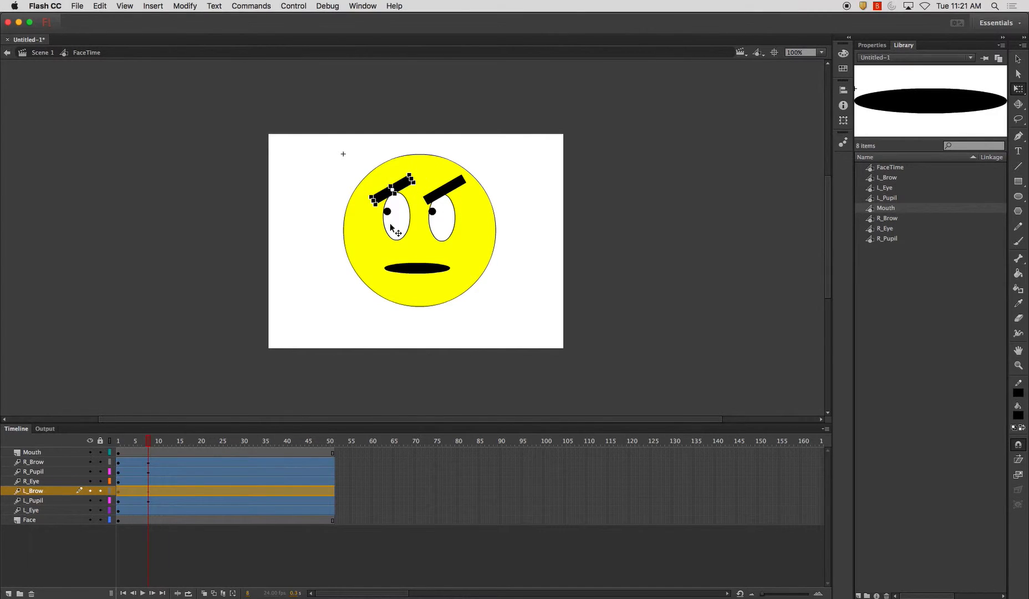
pyautogui.click(40, 454)
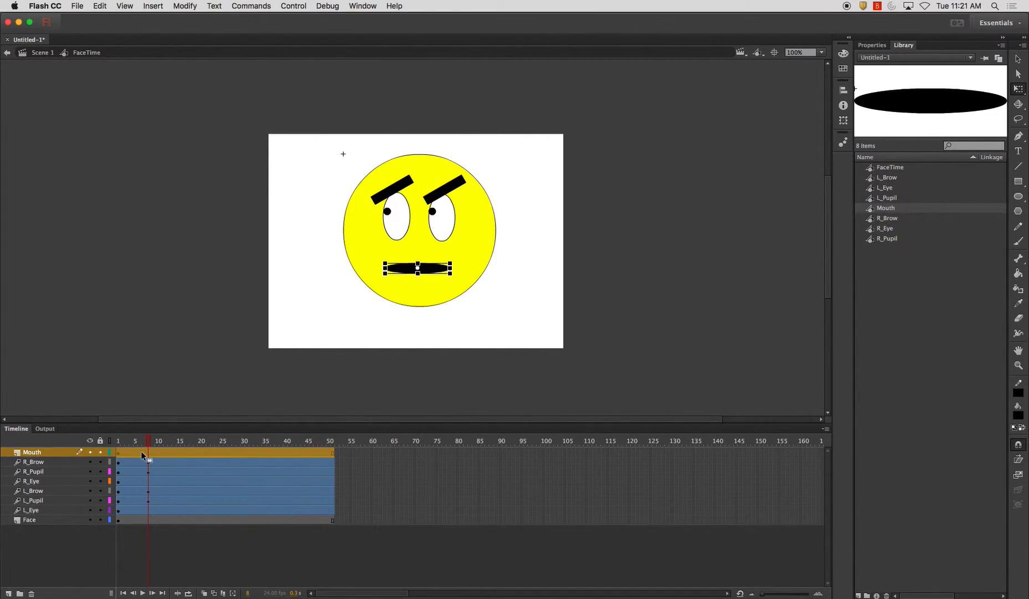
pyautogui.rightClick(145, 453)
pyautogui.click(117, 328)
pyautogui.click(60, 411)
pyautogui.click(166, 453)
pyautogui.rightClick(168, 453)
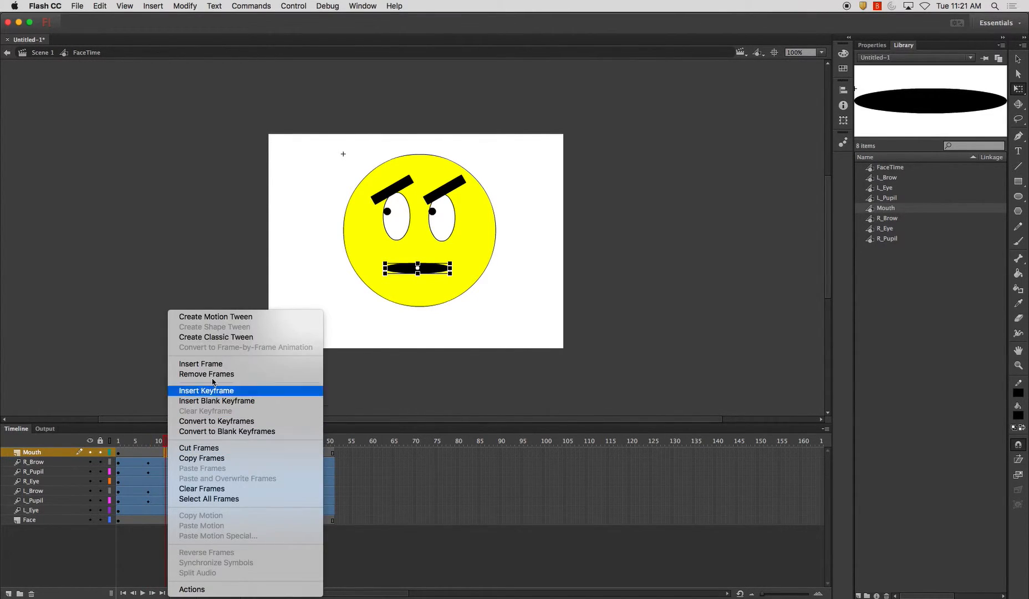
pyautogui.click(214, 336)
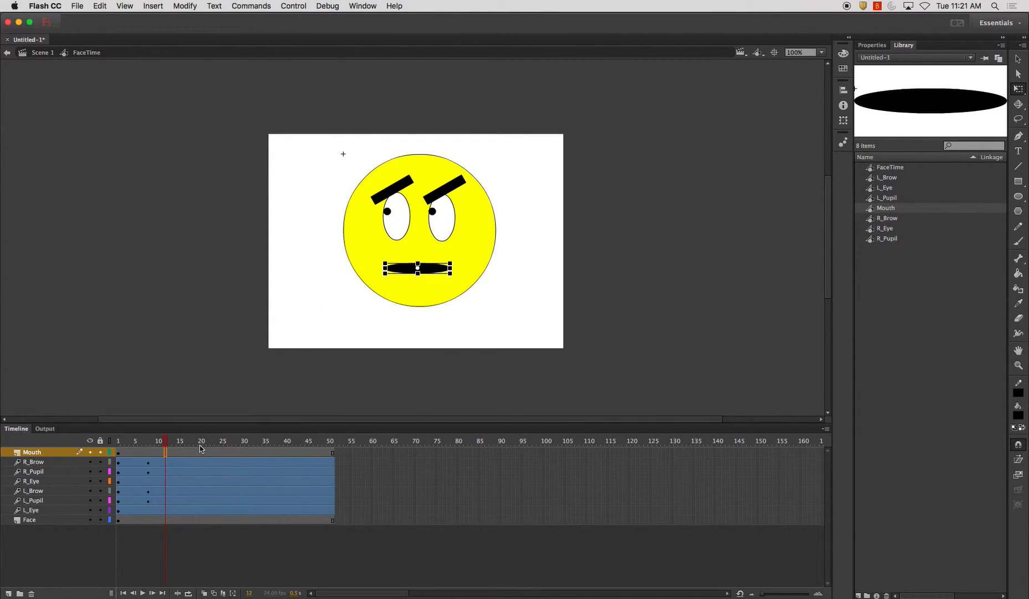
# Step: Create a motion tween on the Mouth layer and stretch the mouth vertically into a tall open oval at frame 8
pyautogui.rightClick(166, 453)
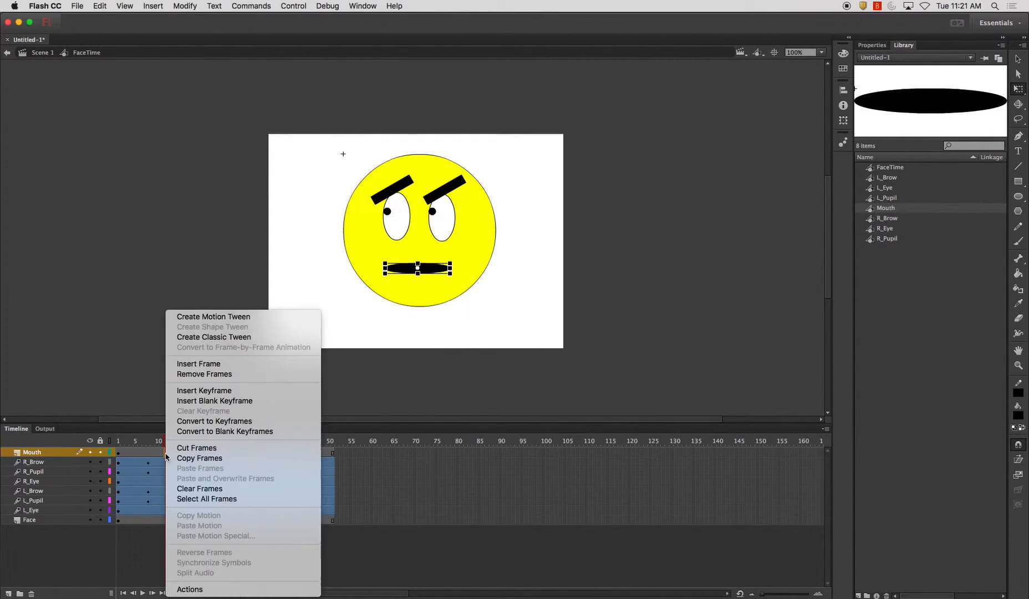
pyautogui.click(237, 318)
pyautogui.moveTo(159, 456); pyautogui.dragTo(148, 455)
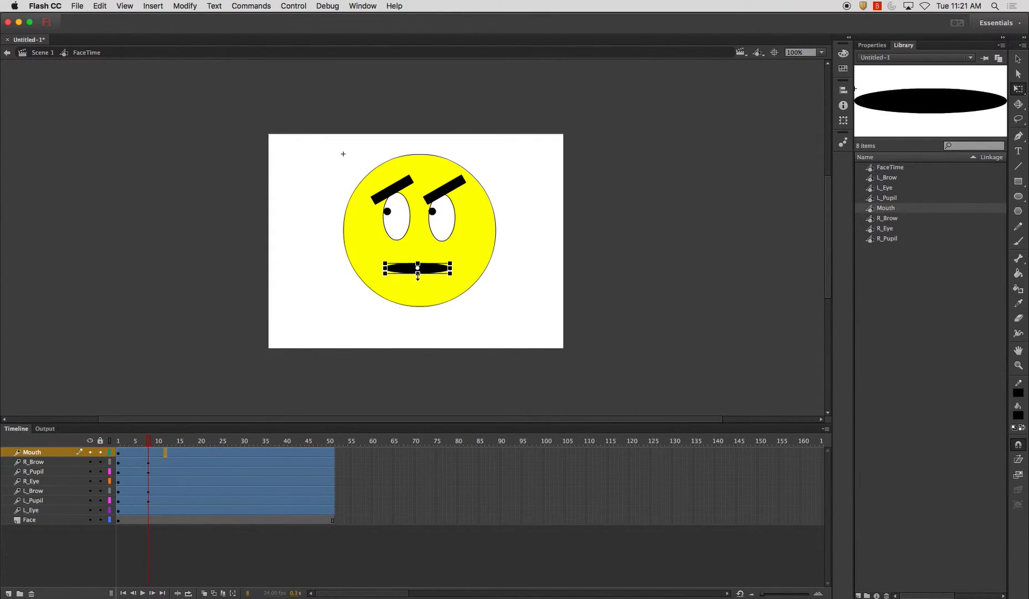
pyautogui.moveTo(418, 273); pyautogui.dragTo(417, 286)
pyautogui.moveTo(147, 442)
pyautogui.mouseDown()
pyautogui.moveTo(119, 441)
pyautogui.moveTo(148, 444)
pyautogui.mouseUp()
pyautogui.click(391, 269)
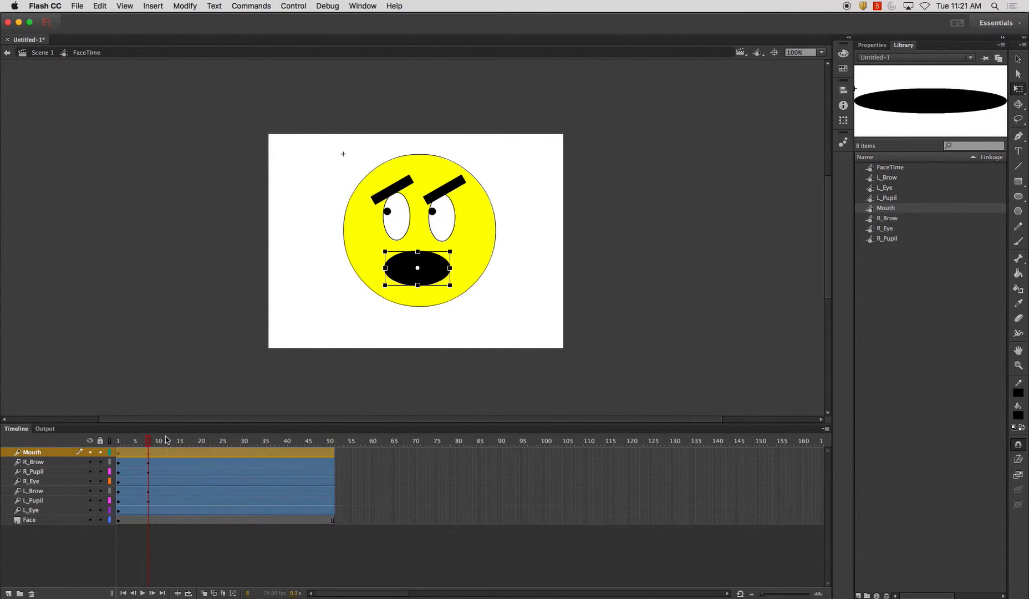
# Step: At frame 8, narrow the mouth symmetrically about its centre into a rounder open oval
pyautogui.moveTo(384, 268); pyautogui.dragTo(394, 270)
pyautogui.click(337, 278)
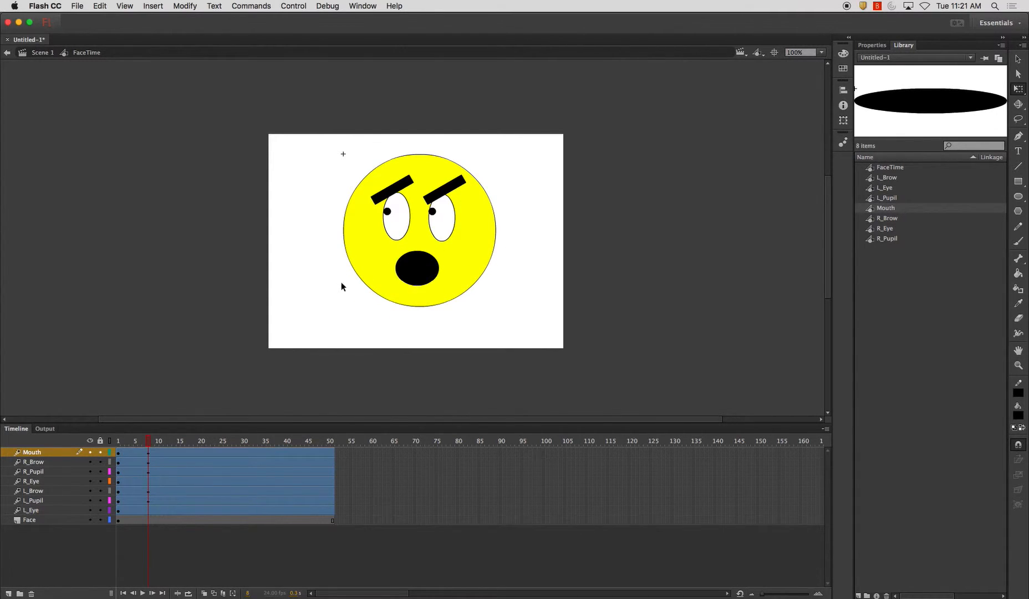
# Step: Move the playhead to frame 20 and lock the R_Eye and L_Eye layers
pyautogui.moveTo(148, 444); pyautogui.dragTo(200, 448)
pyautogui.click(47, 484)
pyautogui.click(199, 481)
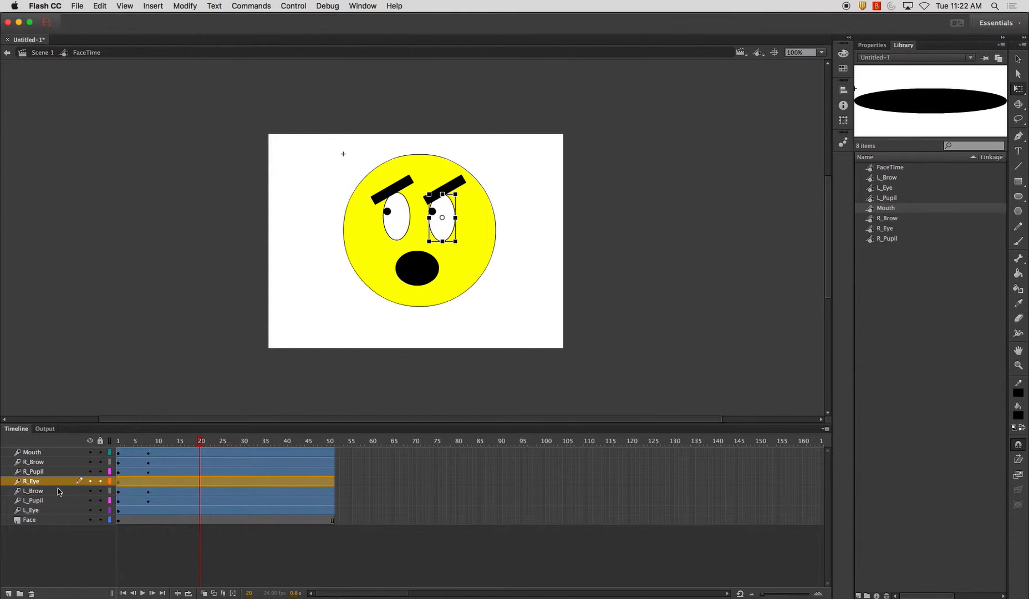
pyautogui.click(100, 481)
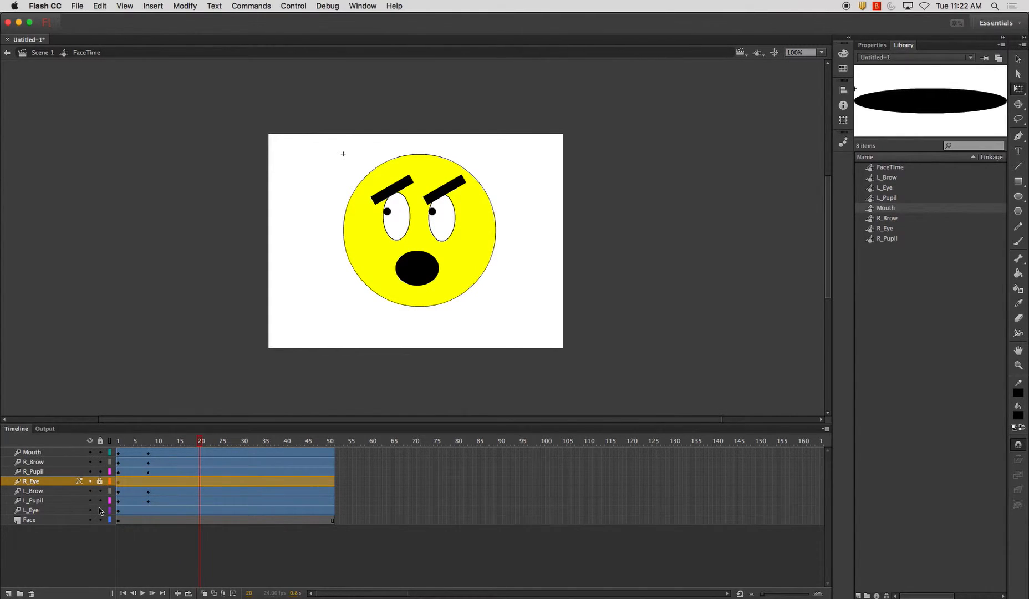
# Step: At frame 20, move the R_Pupil and L_Pupil symbols together slightly down and across to the right edge of the eyes
pyautogui.click(43, 472)
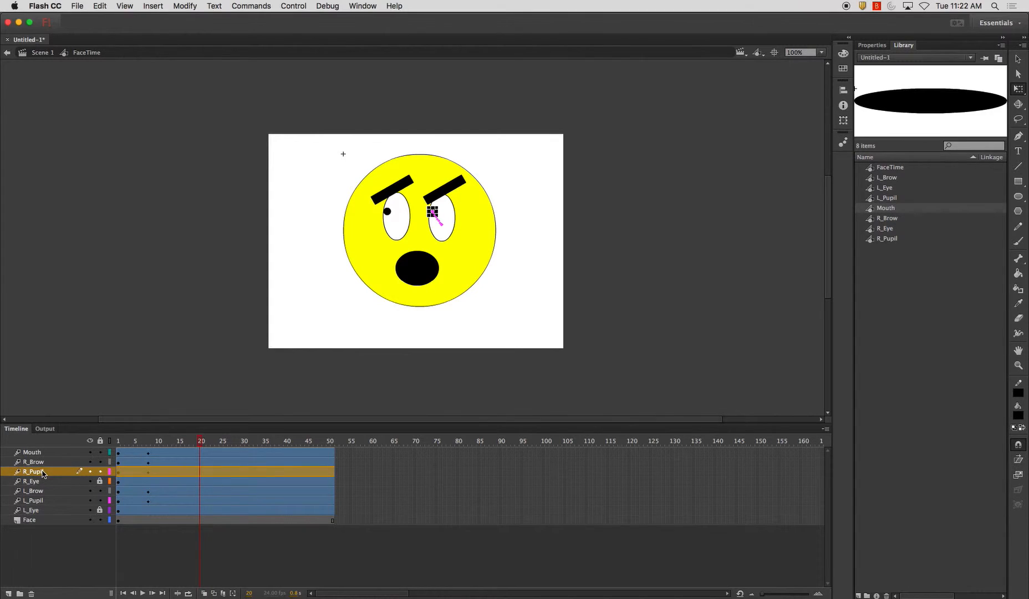
pyautogui.keyDown('super'); pyautogui.click(41, 502); pyautogui.keyUp('super')
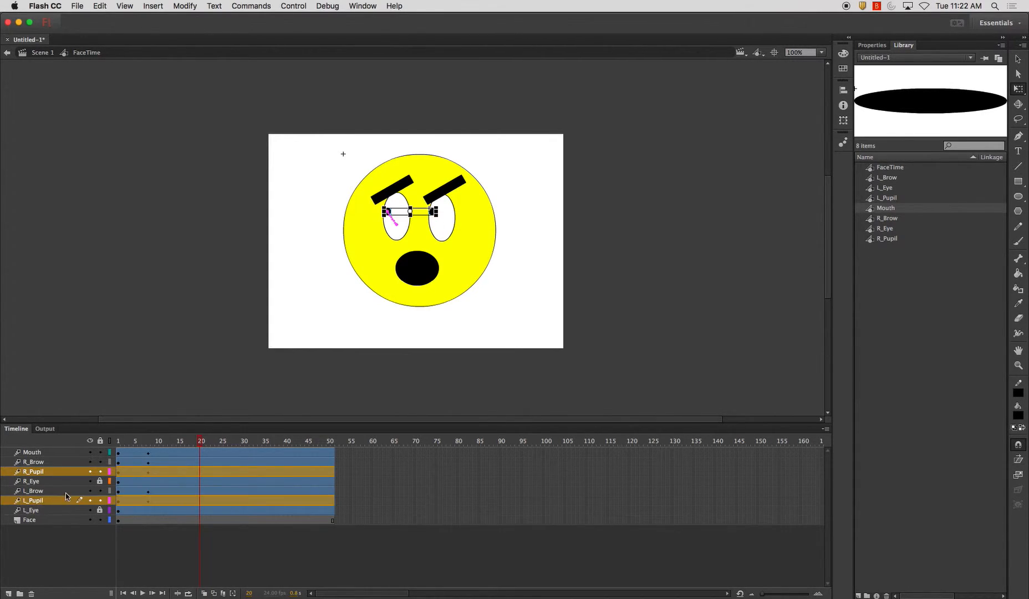
pyautogui.press('Right')
pyautogui.press('Right')
pyautogui.press('Right')
pyautogui.press('Right')
pyautogui.press('Right')
pyautogui.press('Right')
pyautogui.press('Right')
pyautogui.press('Right')
pyautogui.press('Right')
pyautogui.press('Right')
pyautogui.press('Right')
pyautogui.press('Right')
pyautogui.press('Right')
pyautogui.press('Right')
pyautogui.press('Down')
pyautogui.press('Down')
pyautogui.press('Down')
pyautogui.press('Down')
pyautogui.press('Down')
pyautogui.press('Down')
pyautogui.press('Down')
pyautogui.press('Down')
pyautogui.press('Right')
pyautogui.press('Right')
pyautogui.press('Right')
pyautogui.press('Right')
pyautogui.press('Right')
pyautogui.press('Right')
pyautogui.press('Right')
pyautogui.press('Right')
pyautogui.press('Right')
pyautogui.press('Right')
pyautogui.press('Right')
pyautogui.press('Right')
pyautogui.press('Right')
pyautogui.press('Right')
pyautogui.press('Right')
pyautogui.press('Right')
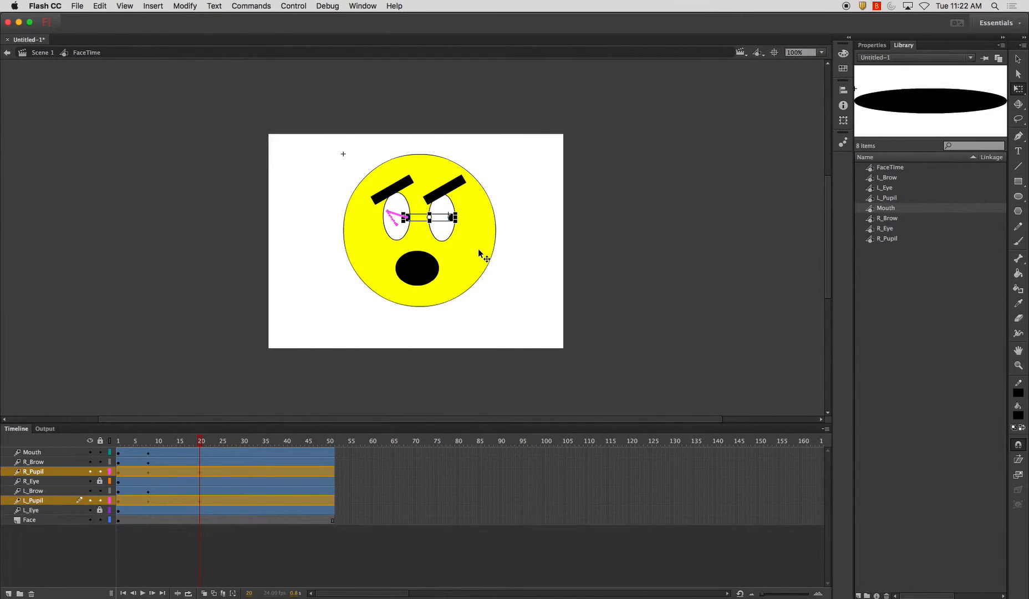
# Step: At frame 20, rotate the right eyebrow clockwise so its right end slopes down, and level the left eyebrow horizontally
pyautogui.click(52, 462)
pyautogui.moveTo(476, 190); pyautogui.dragTo(472, 205)
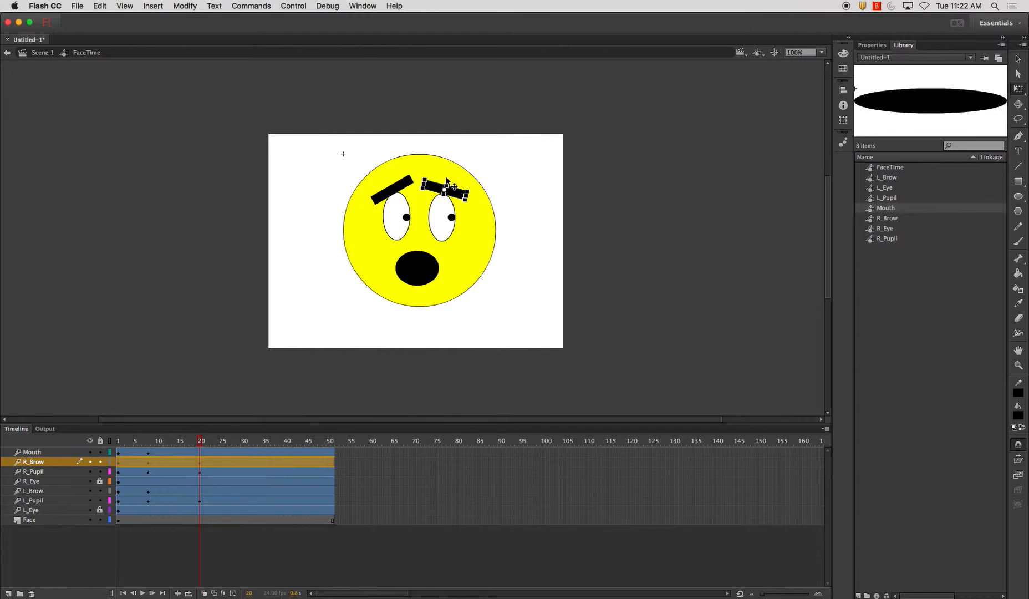
pyautogui.click(36, 491)
pyautogui.moveTo(367, 213); pyautogui.dragTo(361, 194)
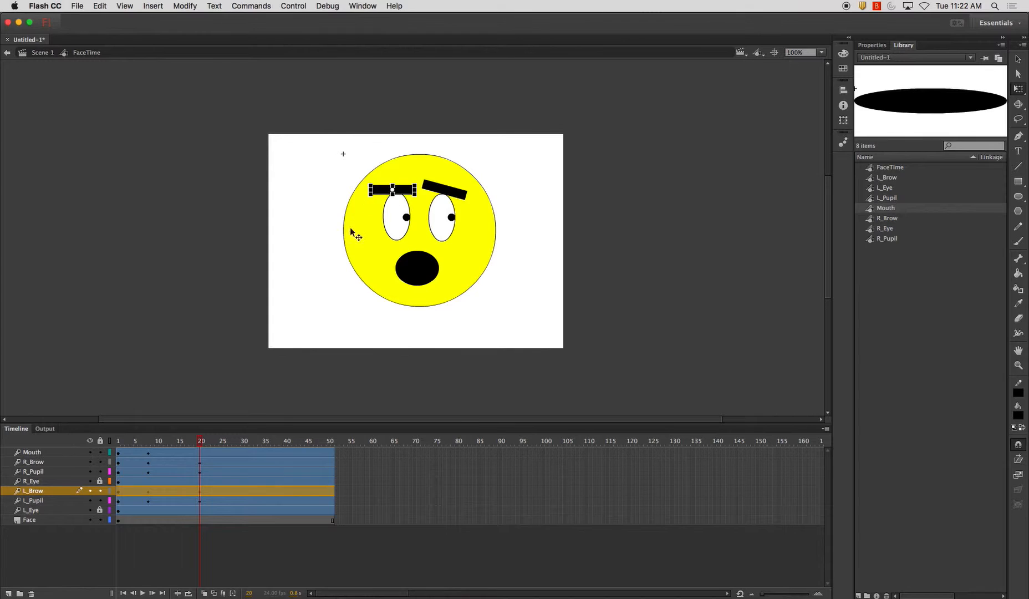
# Step: At frame 20, reshape the mouth into a wide, thin, closed oval and scrub through the animation
pyautogui.click(38, 452)
pyautogui.moveTo(421, 280)
pyautogui.mouseDown()
pyautogui.moveTo(460, 268)
pyautogui.moveTo(420, 265)
pyautogui.mouseUp()
pyautogui.moveTo(134, 443); pyautogui.dragTo(217, 450)
# Step: Remove all frames after frame 20 from every layer of the FaceTime symbol
pyautogui.click(205, 452)
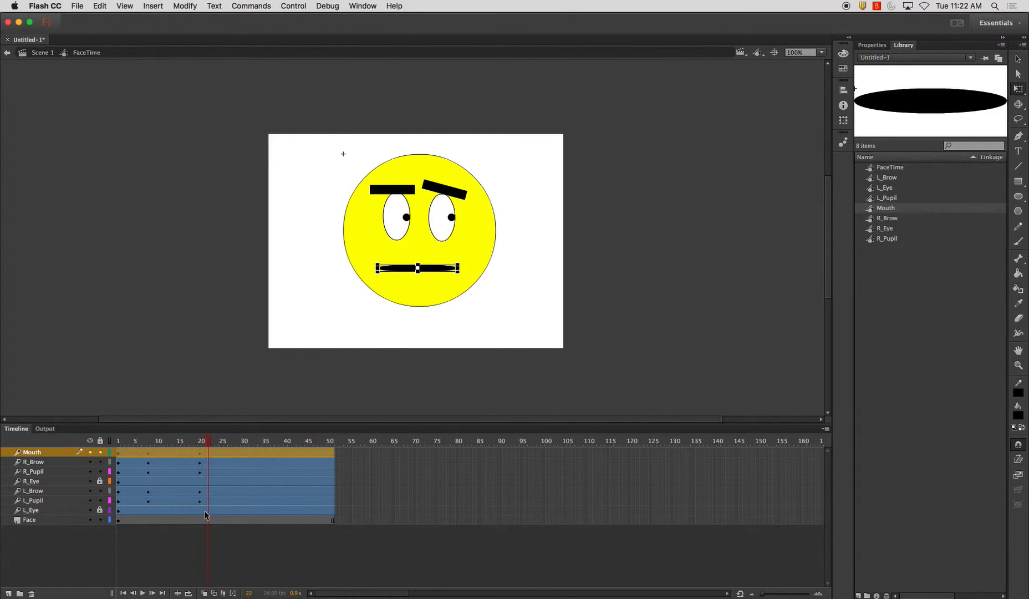
pyautogui.moveTo(207, 524); pyautogui.dragTo(333, 455)
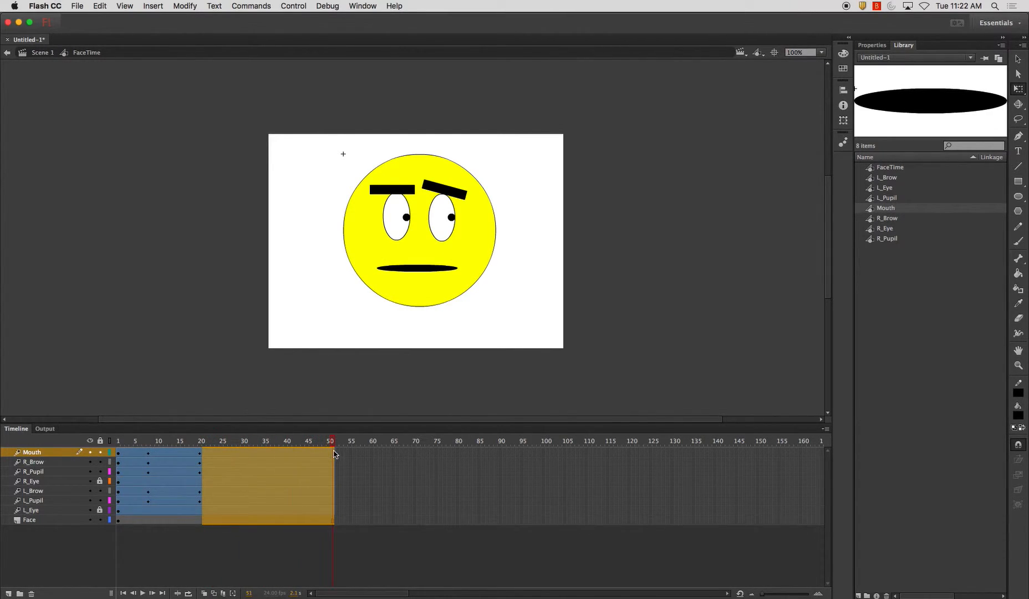
pyautogui.rightClick(326, 459)
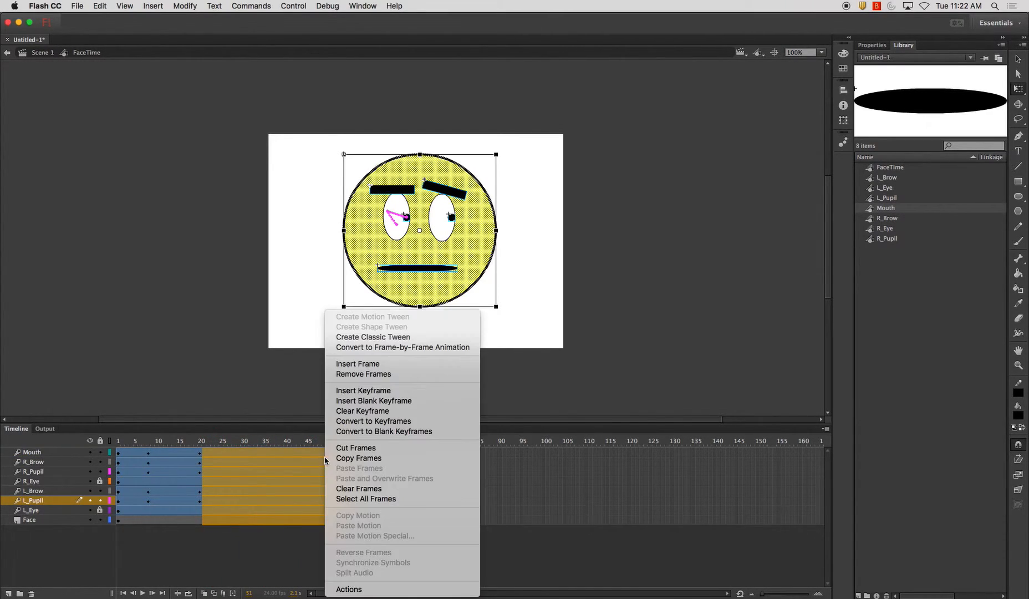
pyautogui.click(372, 375)
pyautogui.moveTo(201, 444); pyautogui.dragTo(229, 446)
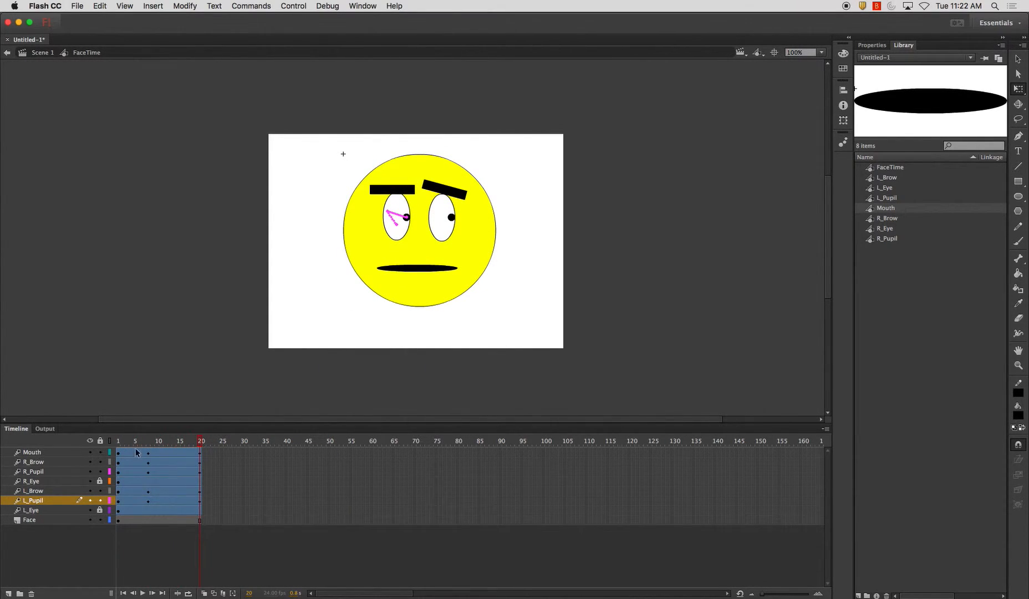
# Step: Return to Scene 1 and extend the FaceTime layer to frame 20 with an inserted frame
pyautogui.click(39, 53)
pyautogui.click(122, 209)
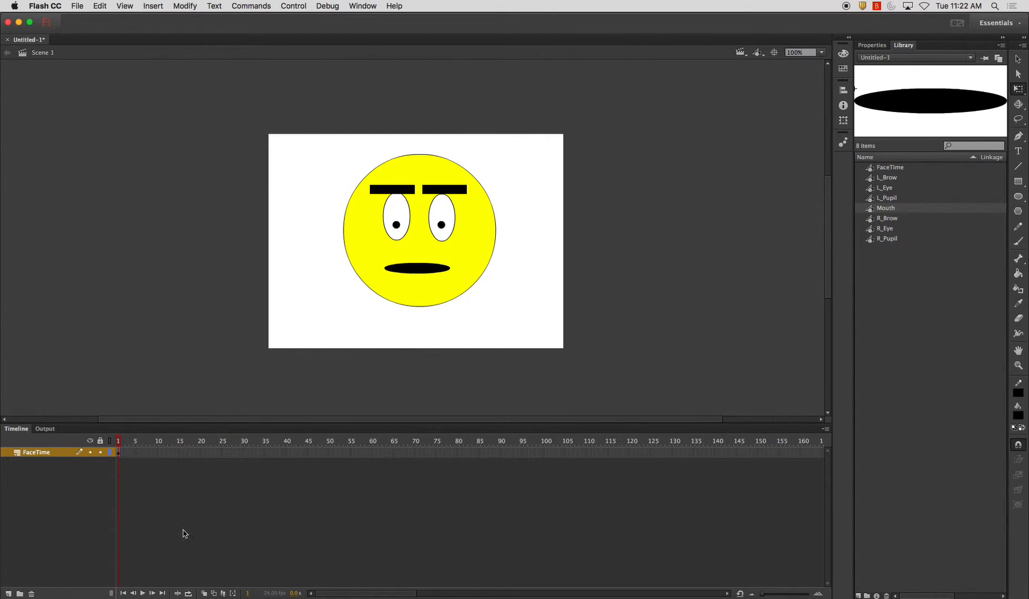
pyautogui.rightClick(202, 456)
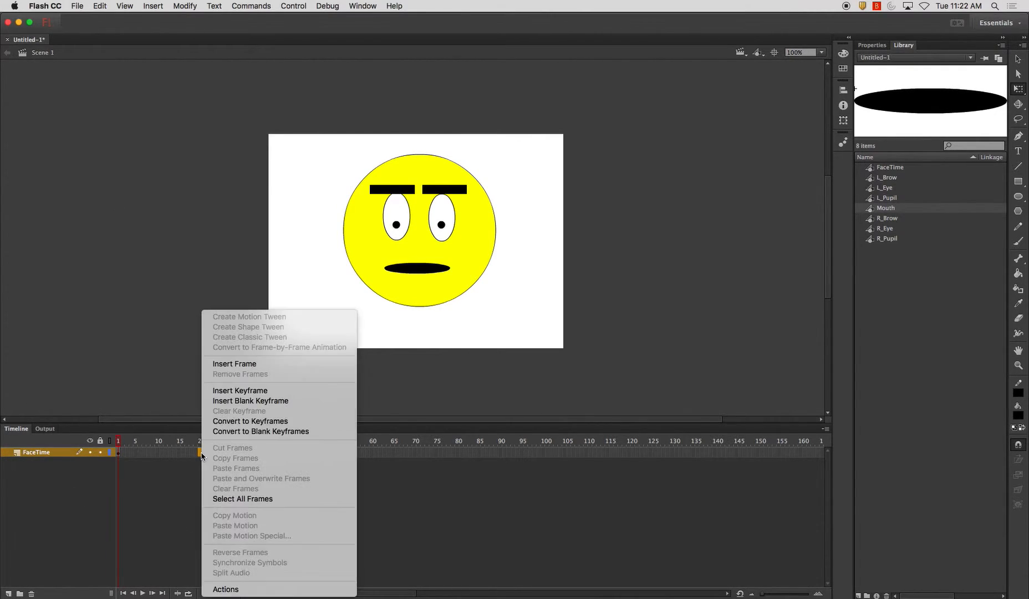
pyautogui.click(233, 365)
pyautogui.moveTo(200, 442); pyautogui.dragTo(115, 443)
# Step: Create a motion tween on the FaceTime layer of the main scene
pyautogui.click(153, 452)
pyautogui.rightClick(160, 455)
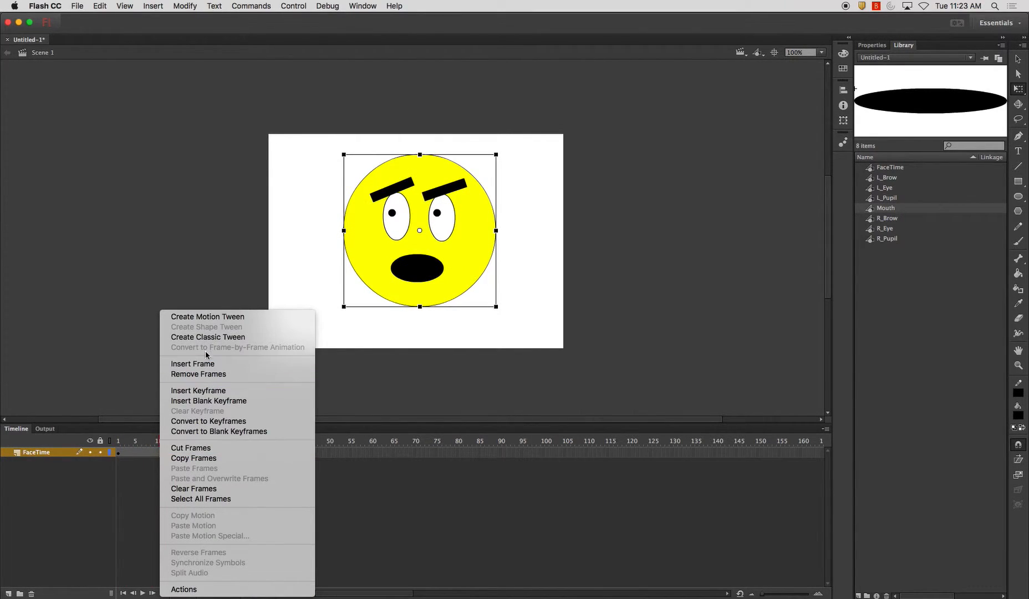
pyautogui.click(221, 316)
# Step: At frame 1, shrink the face to a small size and place it in the stage's upper-left corner
pyautogui.moveTo(159, 444); pyautogui.dragTo(118, 443)
pyautogui.moveTo(401, 277); pyautogui.dragTo(293, 222)
pyautogui.moveTo(232, 94); pyautogui.dragTo(286, 147)
pyautogui.moveTo(319, 185); pyautogui.dragTo(300, 173)
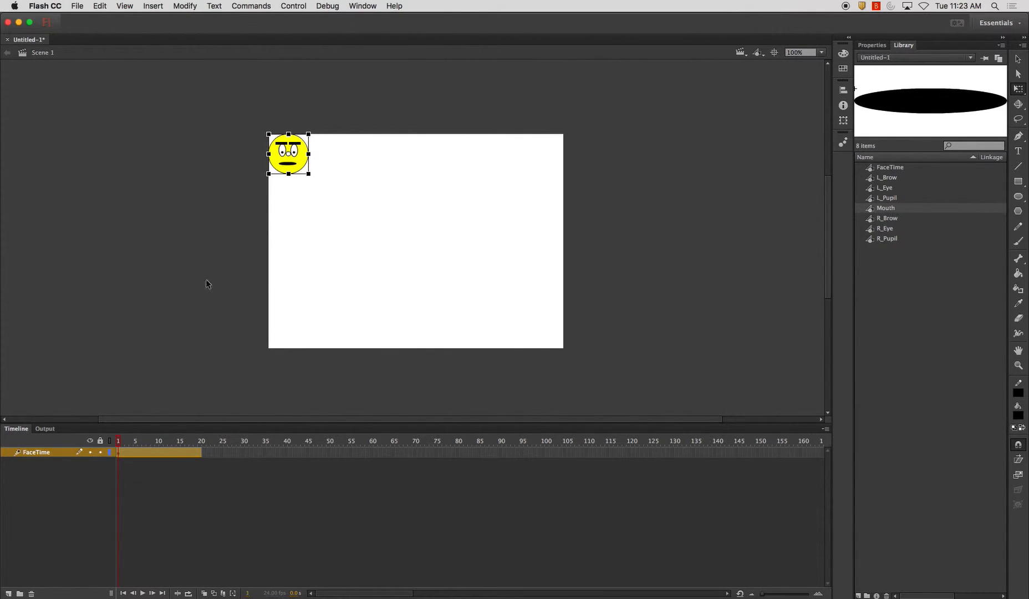
# Step: Enlarge the face near the stage centre at frame 6, and shrink it and move it up and right at frame 12
pyautogui.click(140, 451)
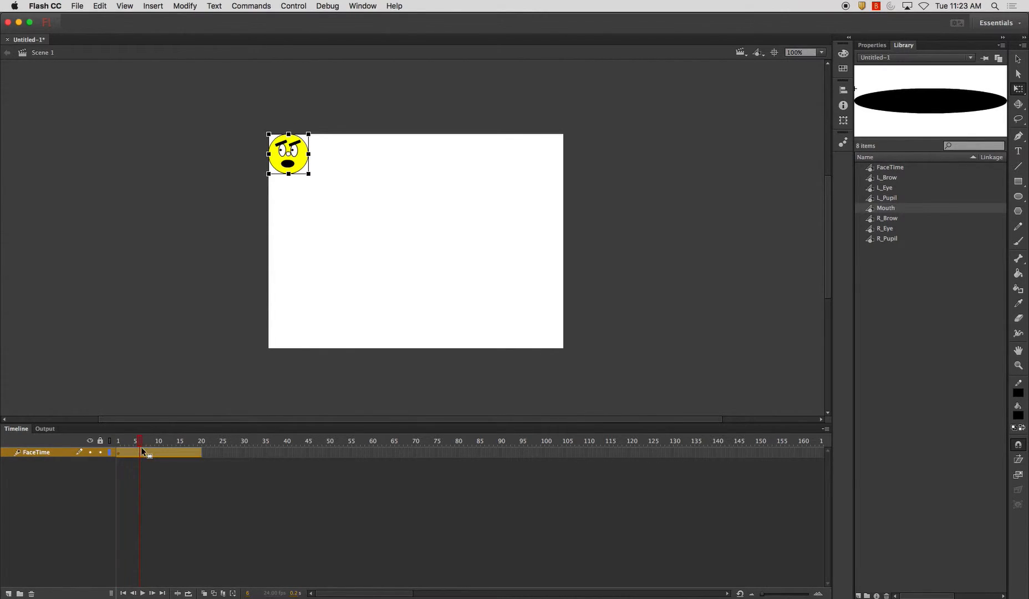
pyautogui.moveTo(309, 174); pyautogui.dragTo(402, 275)
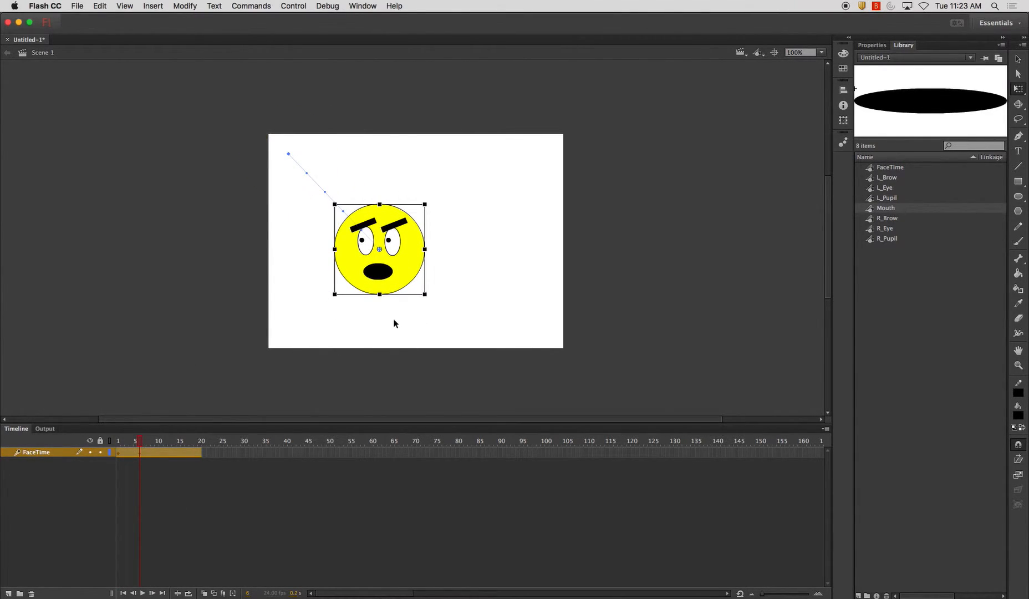
pyautogui.moveTo(136, 441); pyautogui.dragTo(167, 443)
pyautogui.moveTo(334, 293); pyautogui.dragTo(354, 284)
pyautogui.moveTo(402, 238); pyautogui.dragTo(443, 185)
# Step: At frame 18, enlarge the face greatly and move it over the stage's lower-right corner
pyautogui.moveTo(167, 440); pyautogui.dragTo(191, 444)
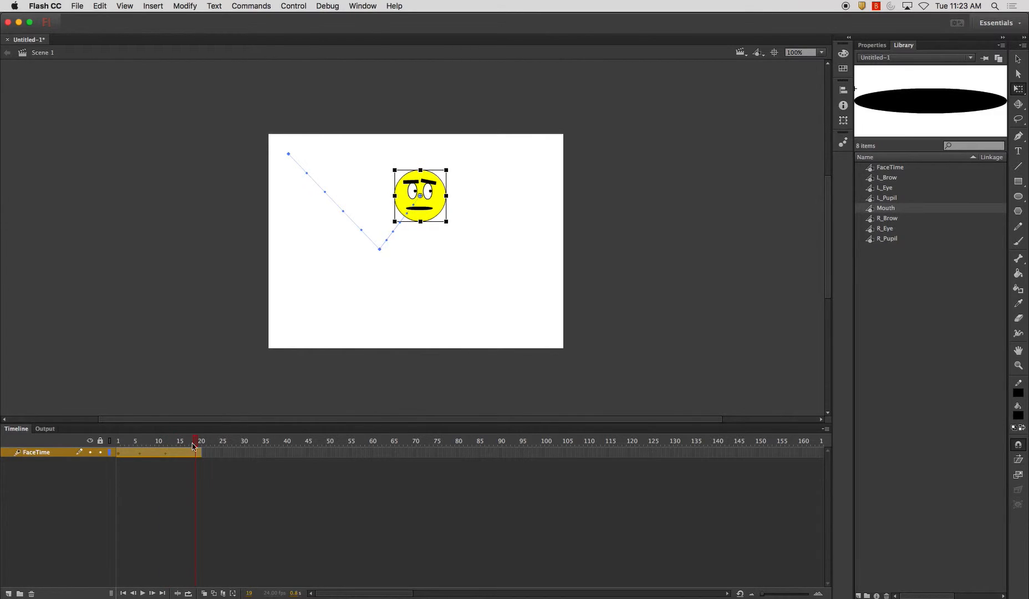
pyautogui.moveTo(446, 222); pyautogui.dragTo(516, 274)
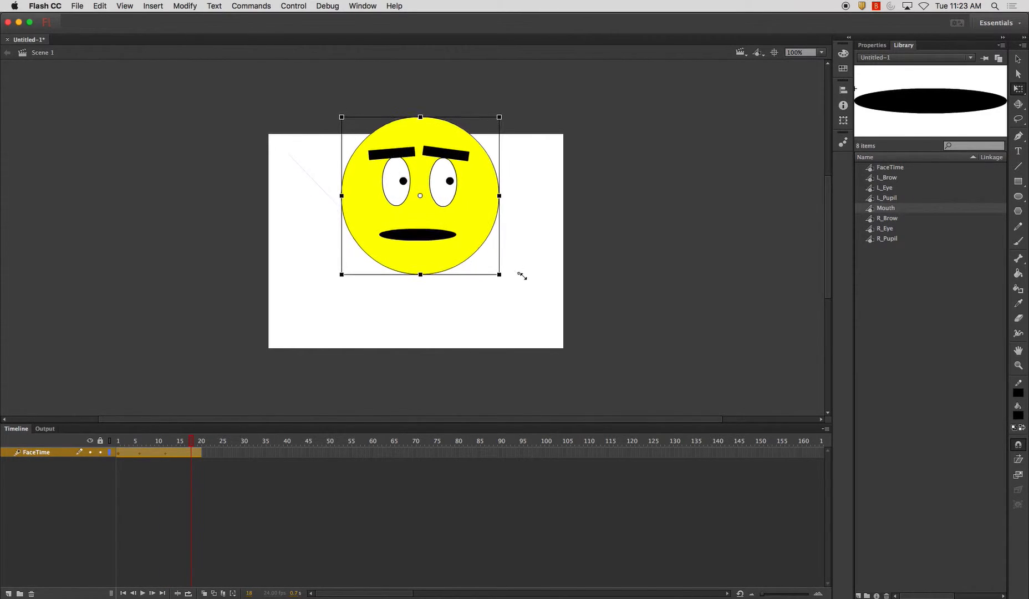
pyautogui.moveTo(469, 199); pyautogui.dragTo(543, 271)
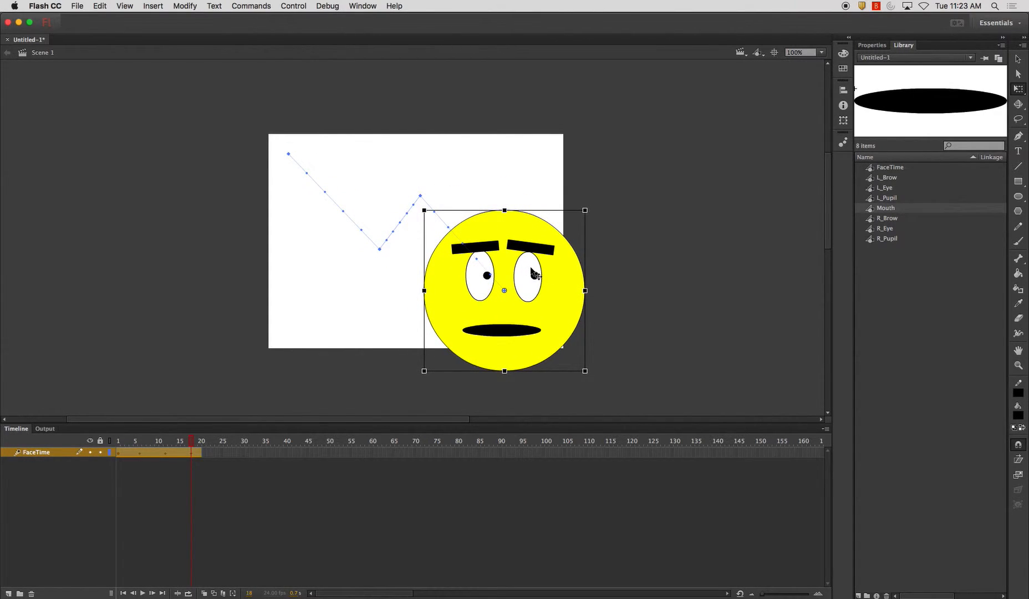
# Step: Test the movie to preview the face's motion across the stage, and close the preview
pyautogui.press('super+Return')
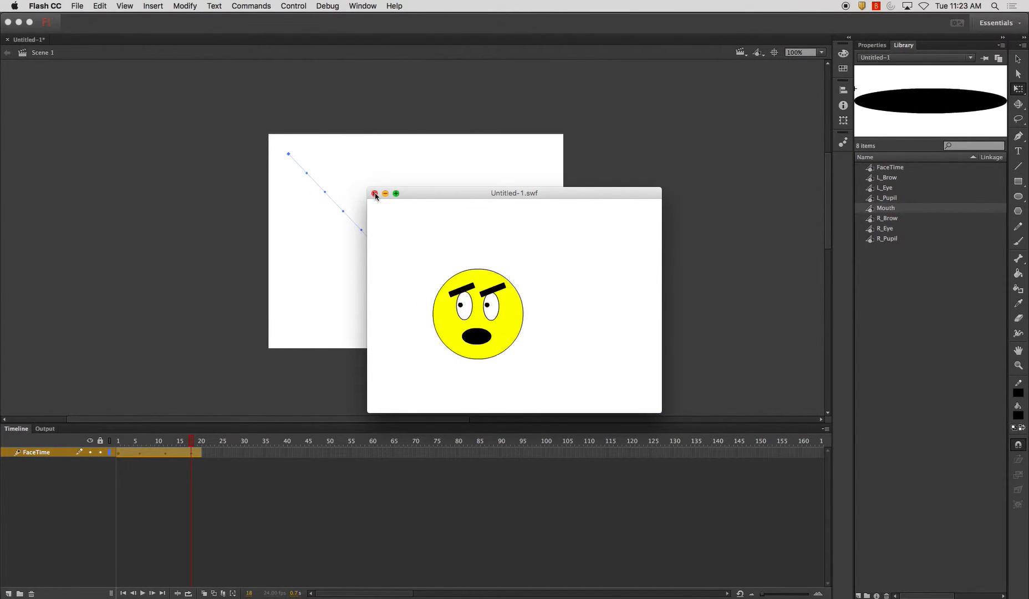
pyautogui.press('super+w')
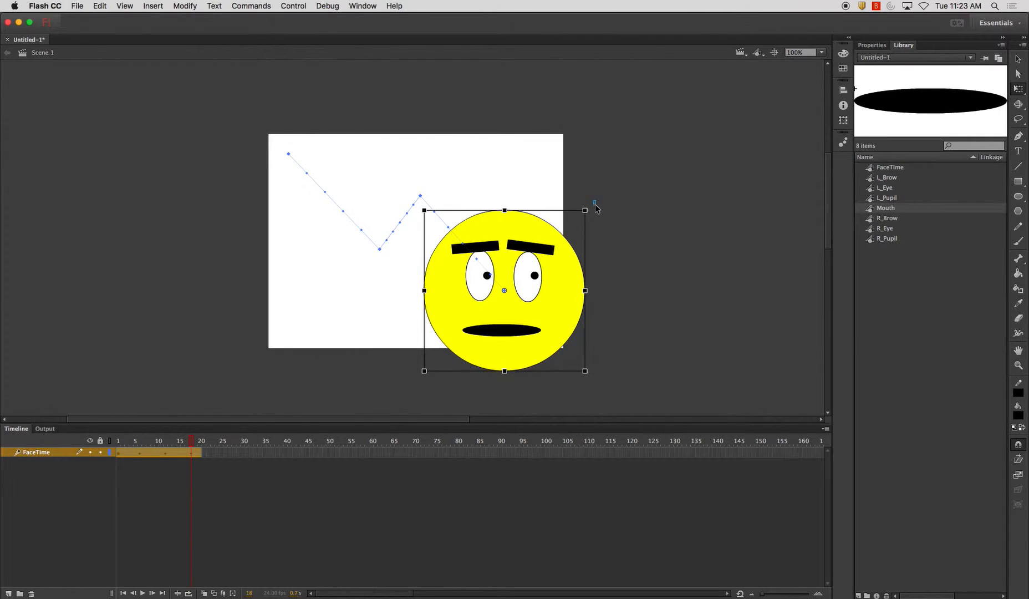
# Step: Rotate the face clockwise at frame 18 and counterclockwise at frame 12
pyautogui.moveTo(589, 210); pyautogui.dragTo(607, 242)
pyautogui.moveTo(185, 444)
pyautogui.mouseDown()
pyautogui.moveTo(156, 444)
pyautogui.moveTo(167, 447)
pyautogui.mouseUp()
pyautogui.moveTo(391, 214); pyautogui.dragTo(402, 243)
# Step: At frame 5, rotate the face clockwise past its side, and scrub the timeline through to frame 20
pyautogui.moveTo(155, 445); pyautogui.dragTo(136, 444)
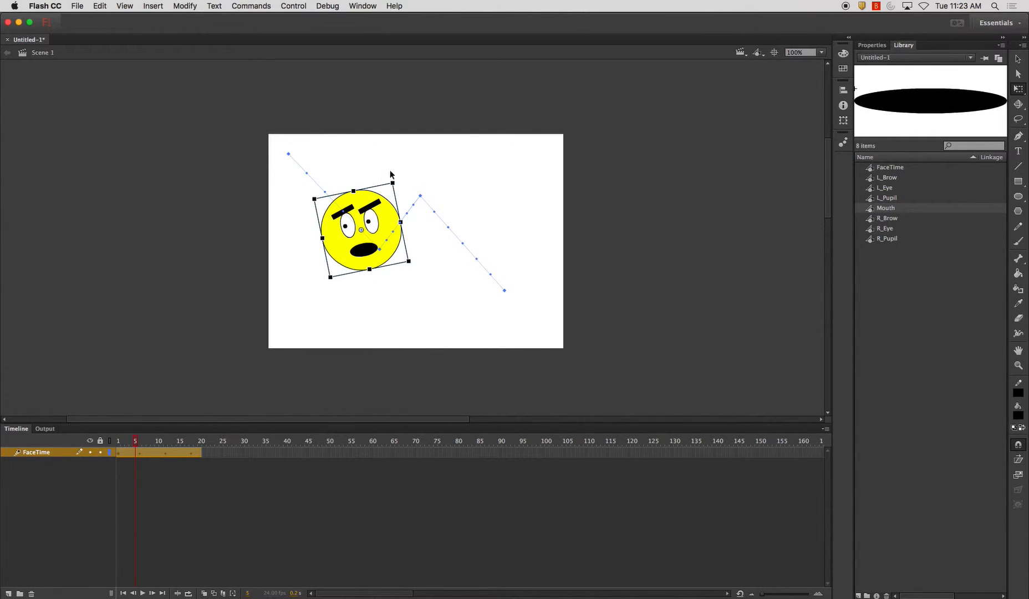
pyautogui.moveTo(393, 180); pyautogui.dragTo(383, 266)
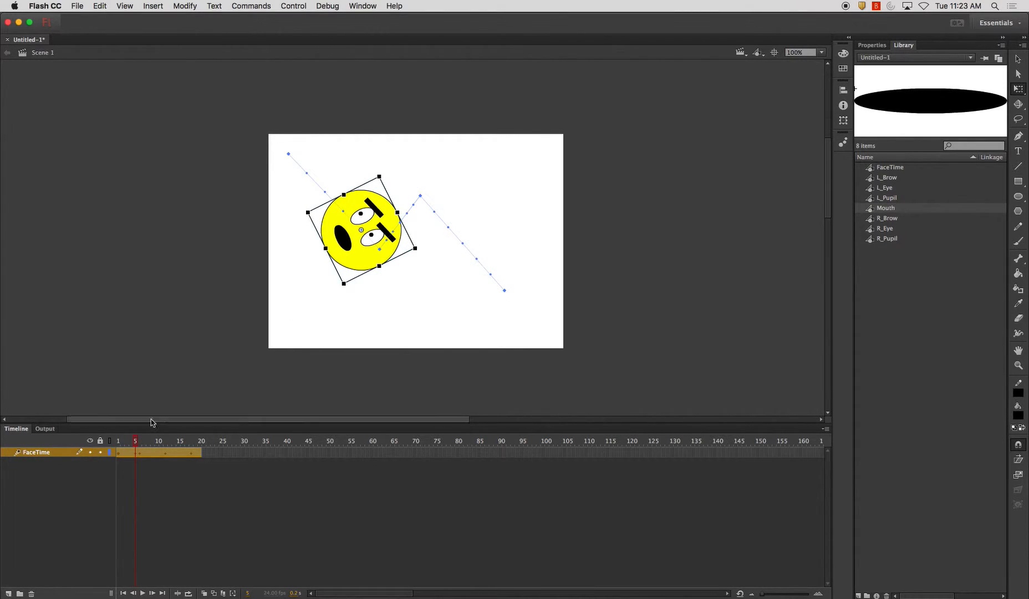
pyautogui.click(138, 443)
pyautogui.moveTo(138, 444); pyautogui.dragTo(222, 463)
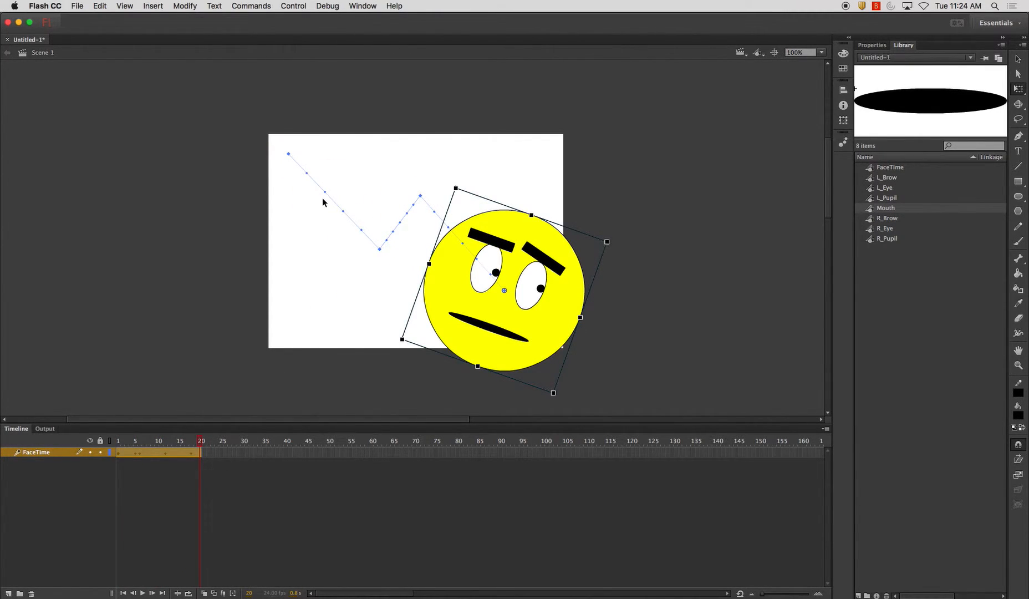
# Step: Bend the face's straight motion path into smooth curves with the Selection tool, dipping early and arching upward near the end
pyautogui.click(332, 200)
pyautogui.click(1019, 58)
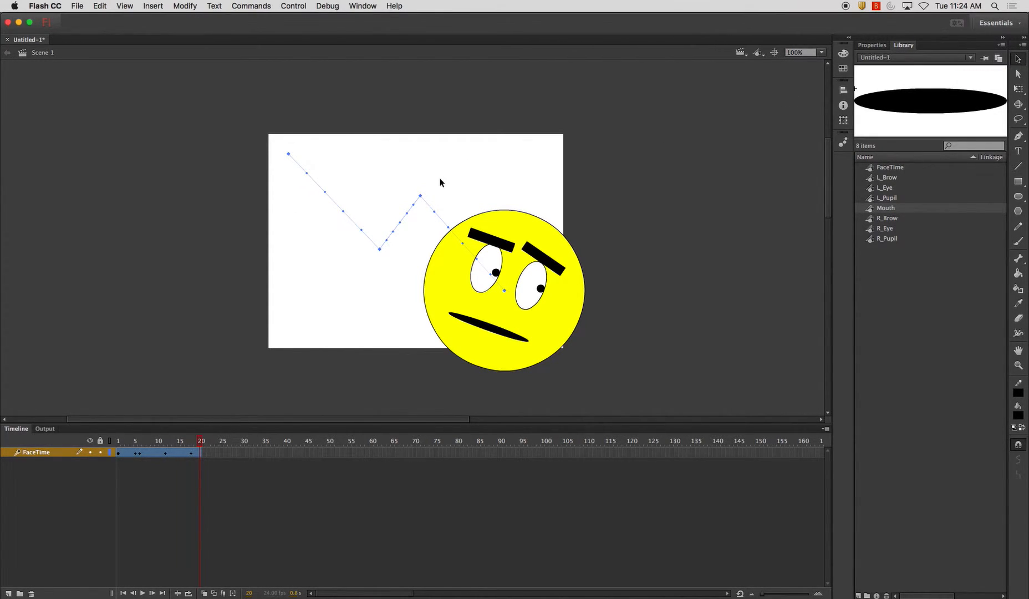
pyautogui.moveTo(333, 204); pyautogui.dragTo(305, 255)
pyautogui.moveTo(402, 225); pyautogui.dragTo(427, 127)
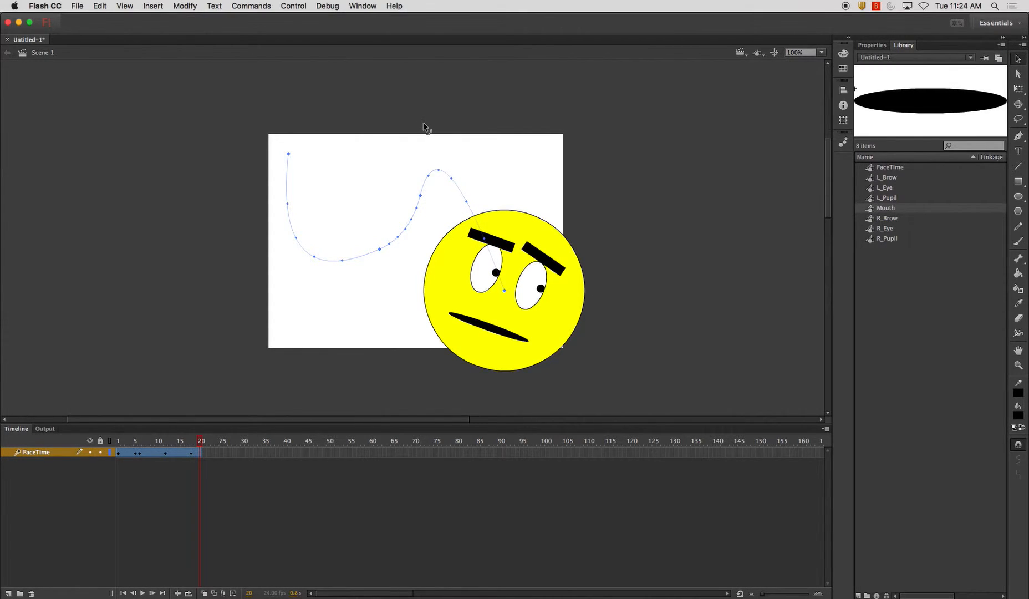
# Step: Try to bend the last segment of the motion path further upward, and undo the change
pyautogui.click(487, 244)
pyautogui.click(519, 176)
pyautogui.moveTo(486, 237); pyautogui.dragTo(491, 201)
pyautogui.press('super+z')
# Step: Return the playhead to frame 1, test the movie with the curved motion path, and close the preview
pyautogui.moveTo(187, 440); pyautogui.dragTo(2, 435)
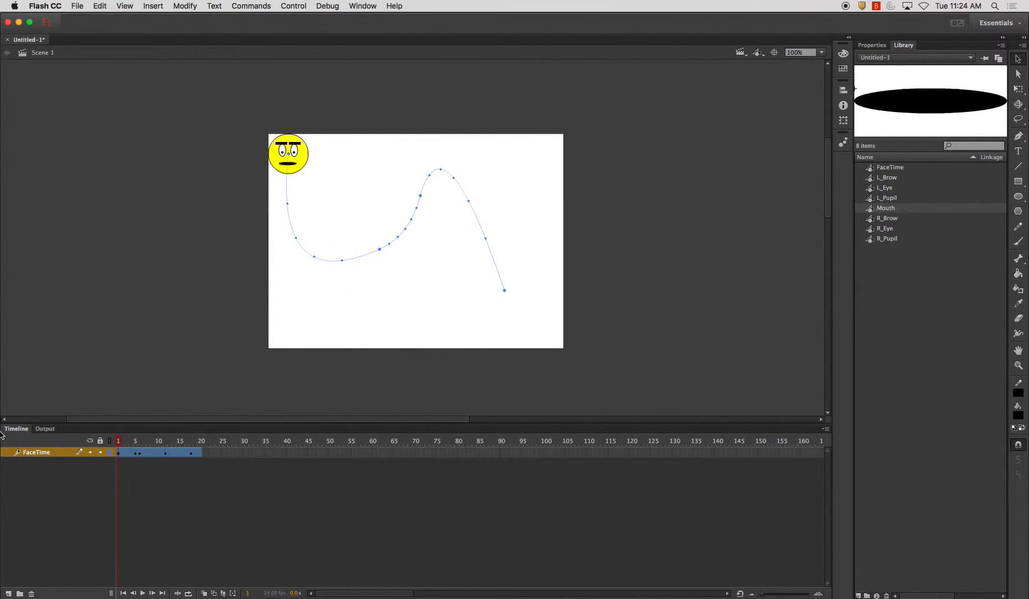
pyautogui.press('super+Return')
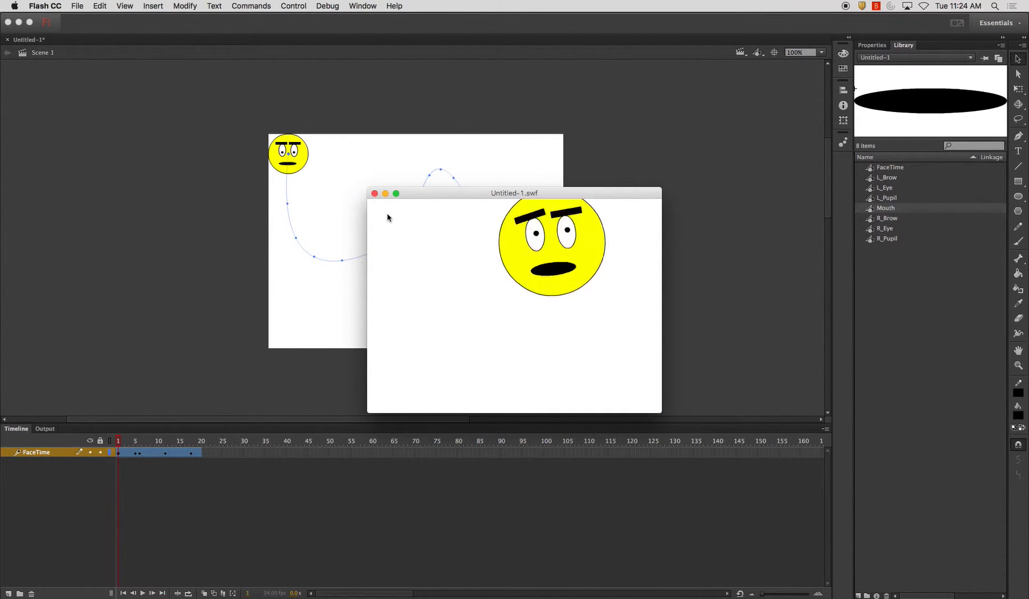
pyautogui.press('super+w')
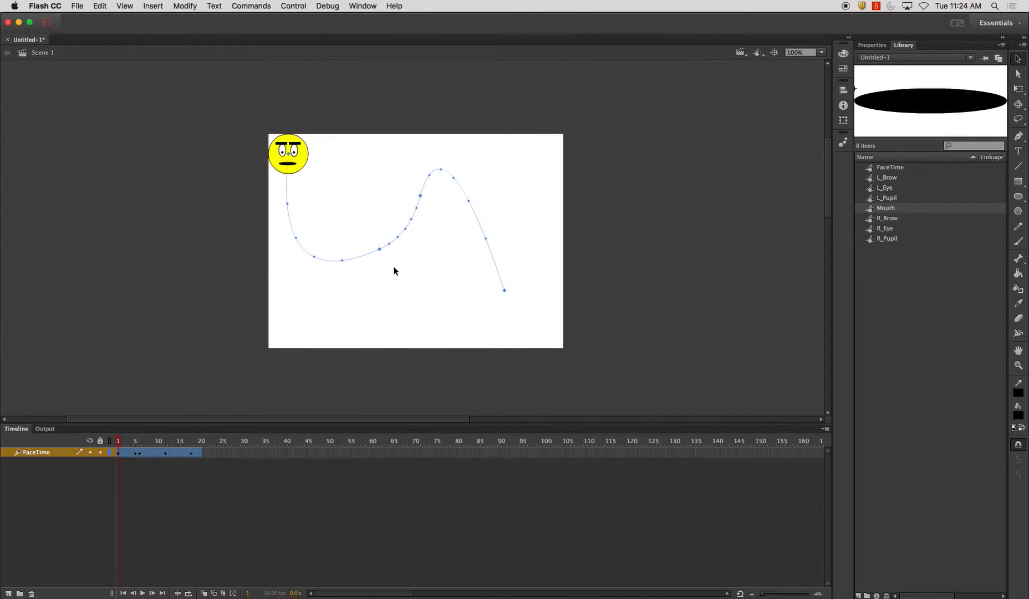
# Step: Scrub the main scene's timeline and the FaceTime symbol's inner timeline to compare their animations, and return to Scene 1
pyautogui.moveTo(119, 442); pyautogui.dragTo(44, 451)
pyautogui.moveTo(118, 445)
pyautogui.mouseDown()
pyautogui.moveTo(201, 461)
pyautogui.moveTo(119, 458)
pyautogui.mouseUp()
pyautogui.doubleClick(272, 156)
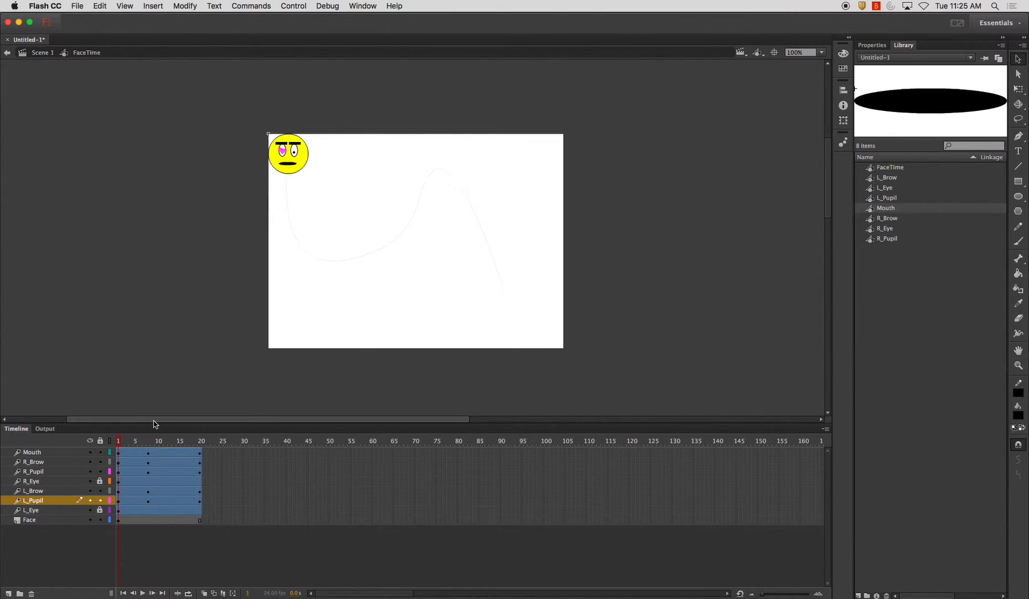
pyautogui.moveTo(119, 442)
pyautogui.mouseDown()
pyautogui.moveTo(171, 442)
pyautogui.moveTo(112, 441)
pyautogui.mouseUp()
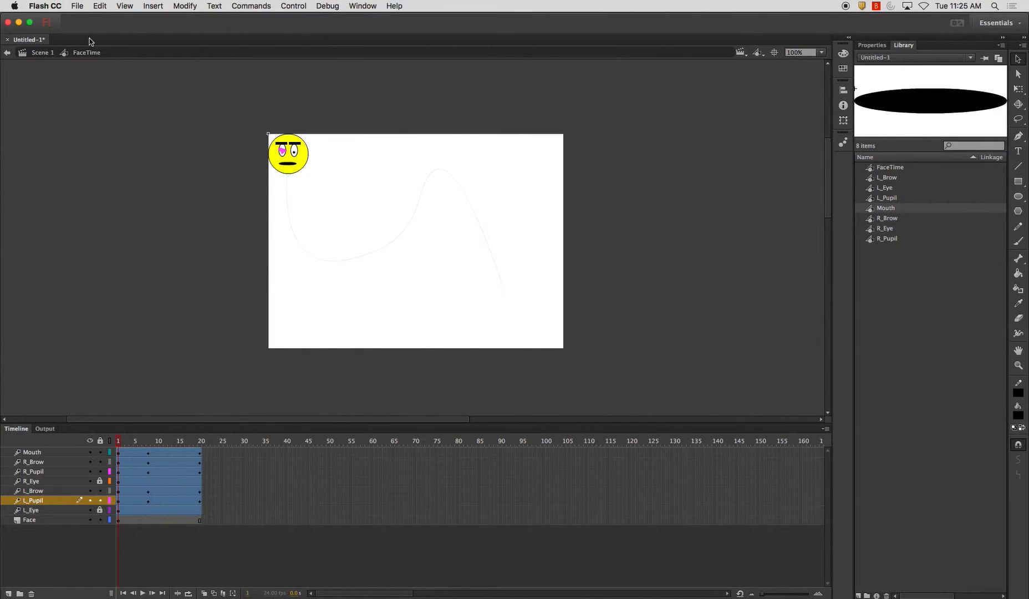
pyautogui.click(43, 52)
pyautogui.moveTo(120, 442); pyautogui.dragTo(83, 447)
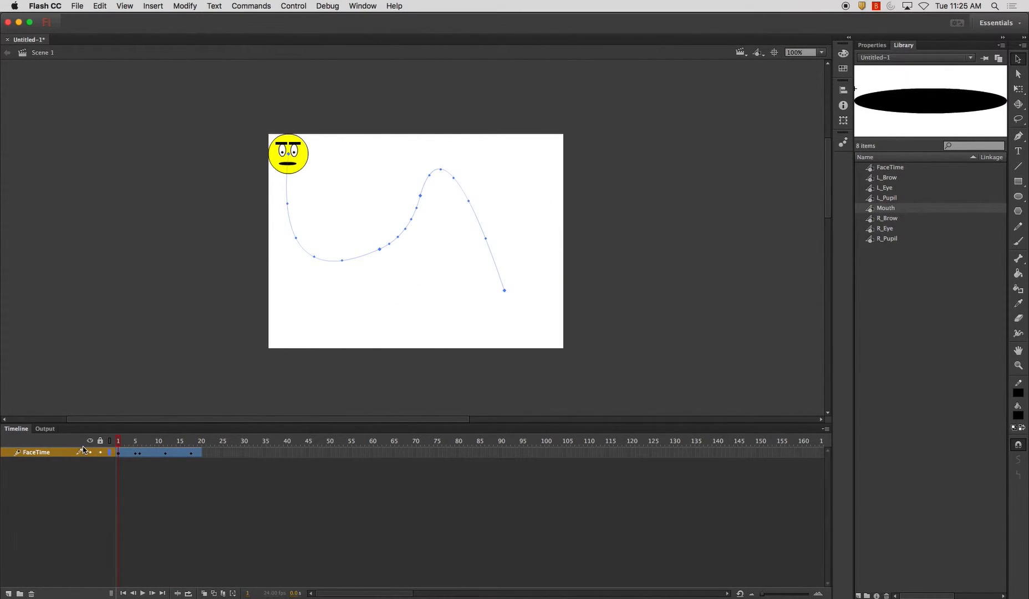
pyautogui.click(83, 448)
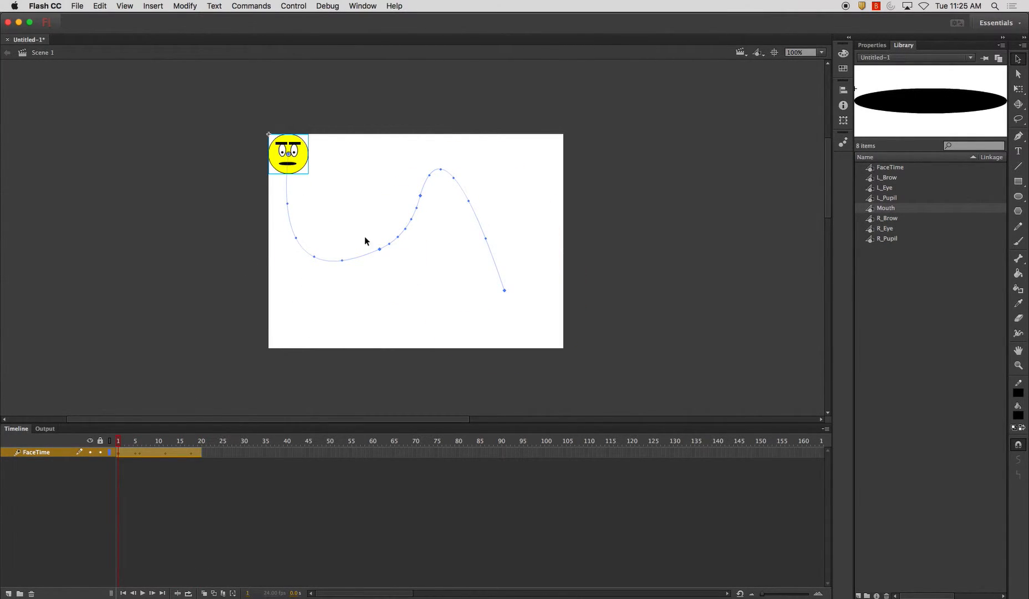
pyautogui.click(116, 281)
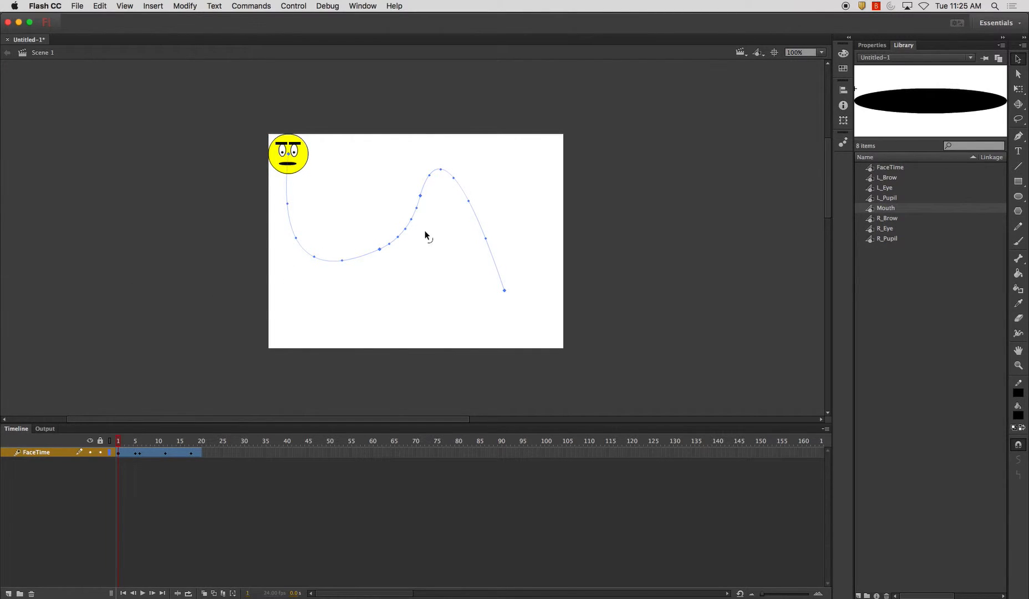